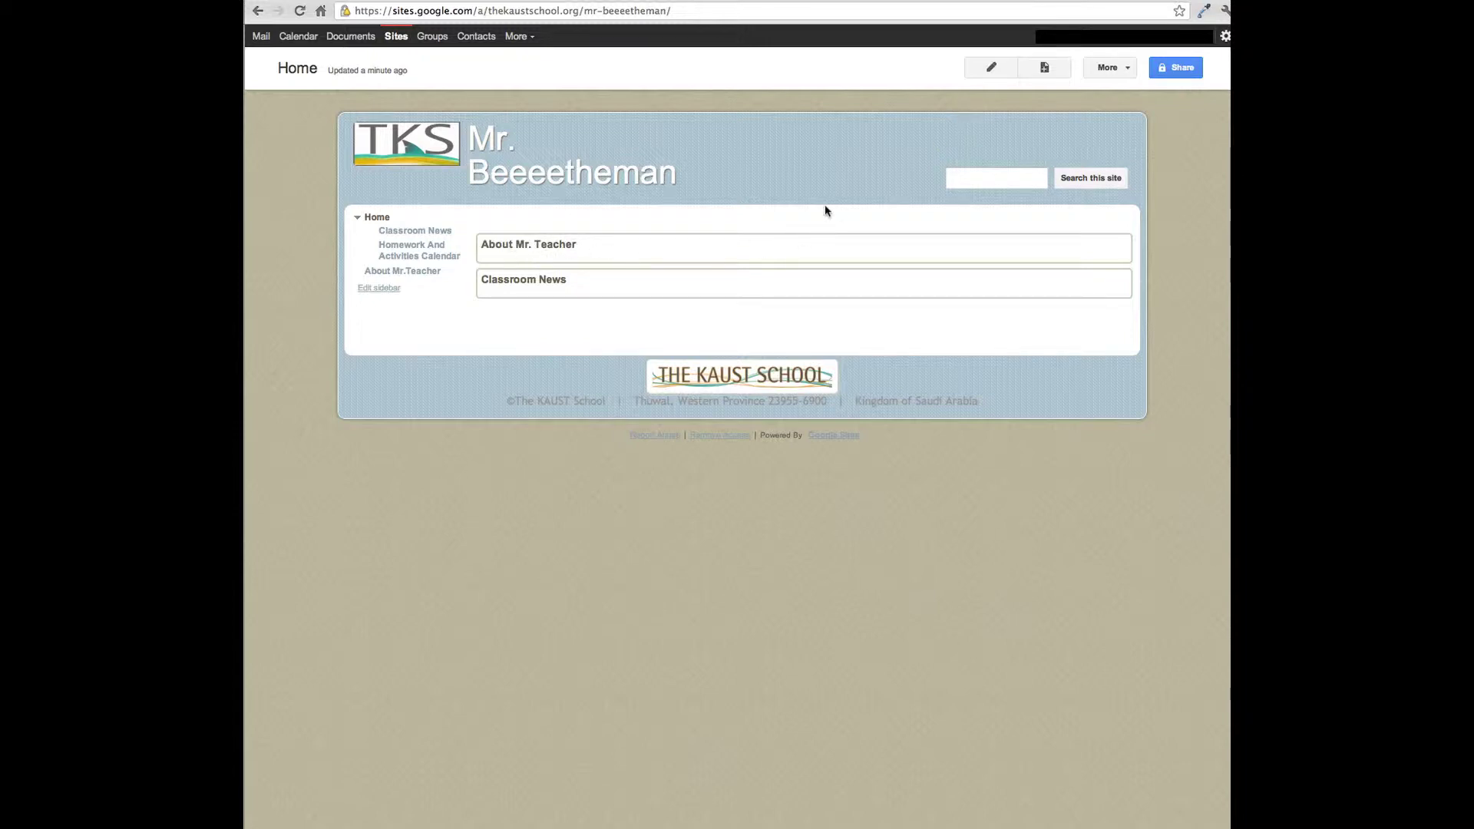
# Step: Retitle the "About Mr. Teacher" announcements gadget on the Home page with the teacher's name, and save the page
pyautogui.click(991, 68)
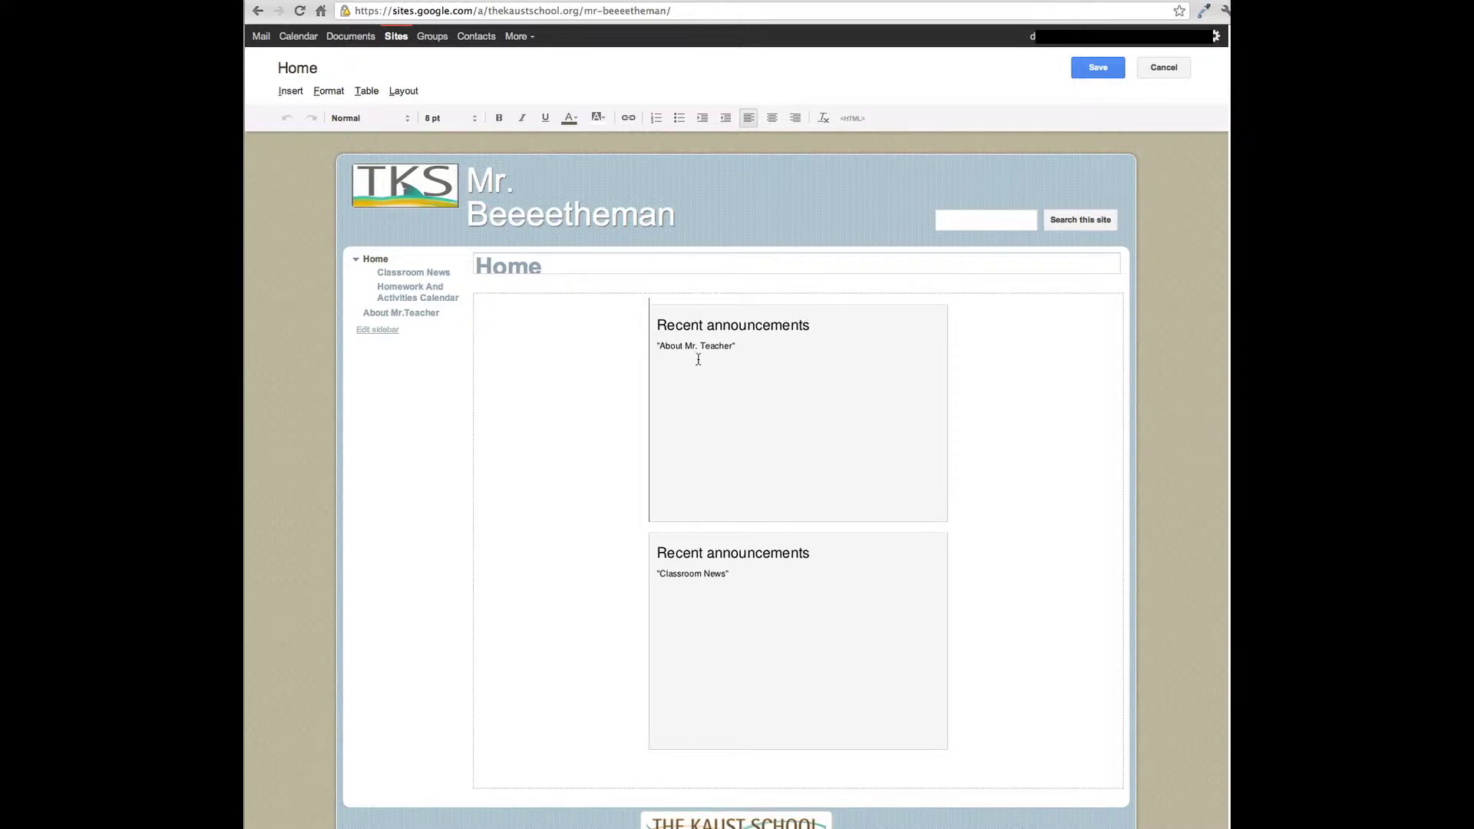
pyautogui.moveTo(660, 347)
pyautogui.mouseDown()
pyautogui.moveTo(711, 348)
pyautogui.moveTo(675, 351)
pyautogui.mouseUp()
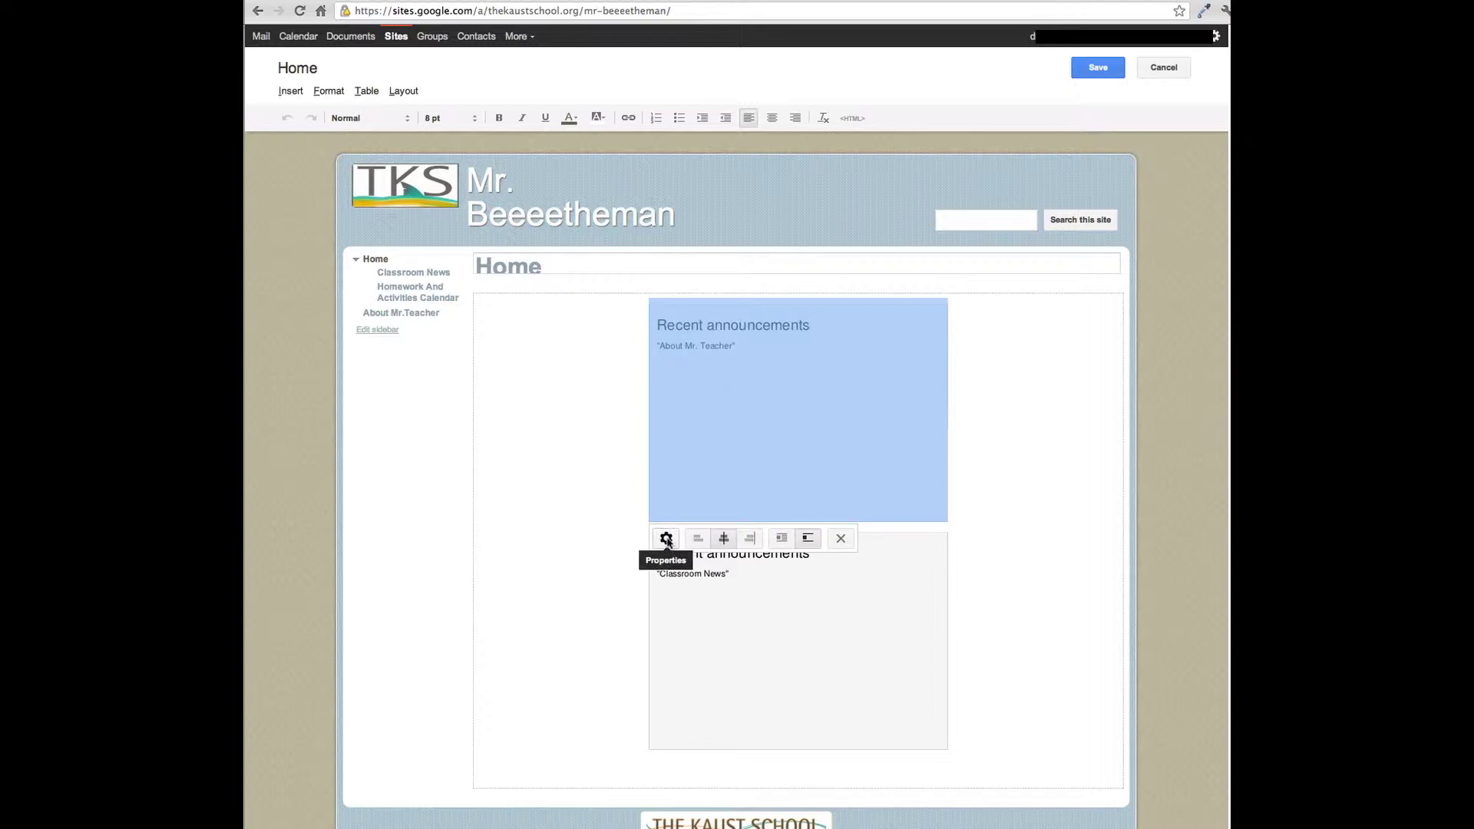
pyautogui.click(667, 540)
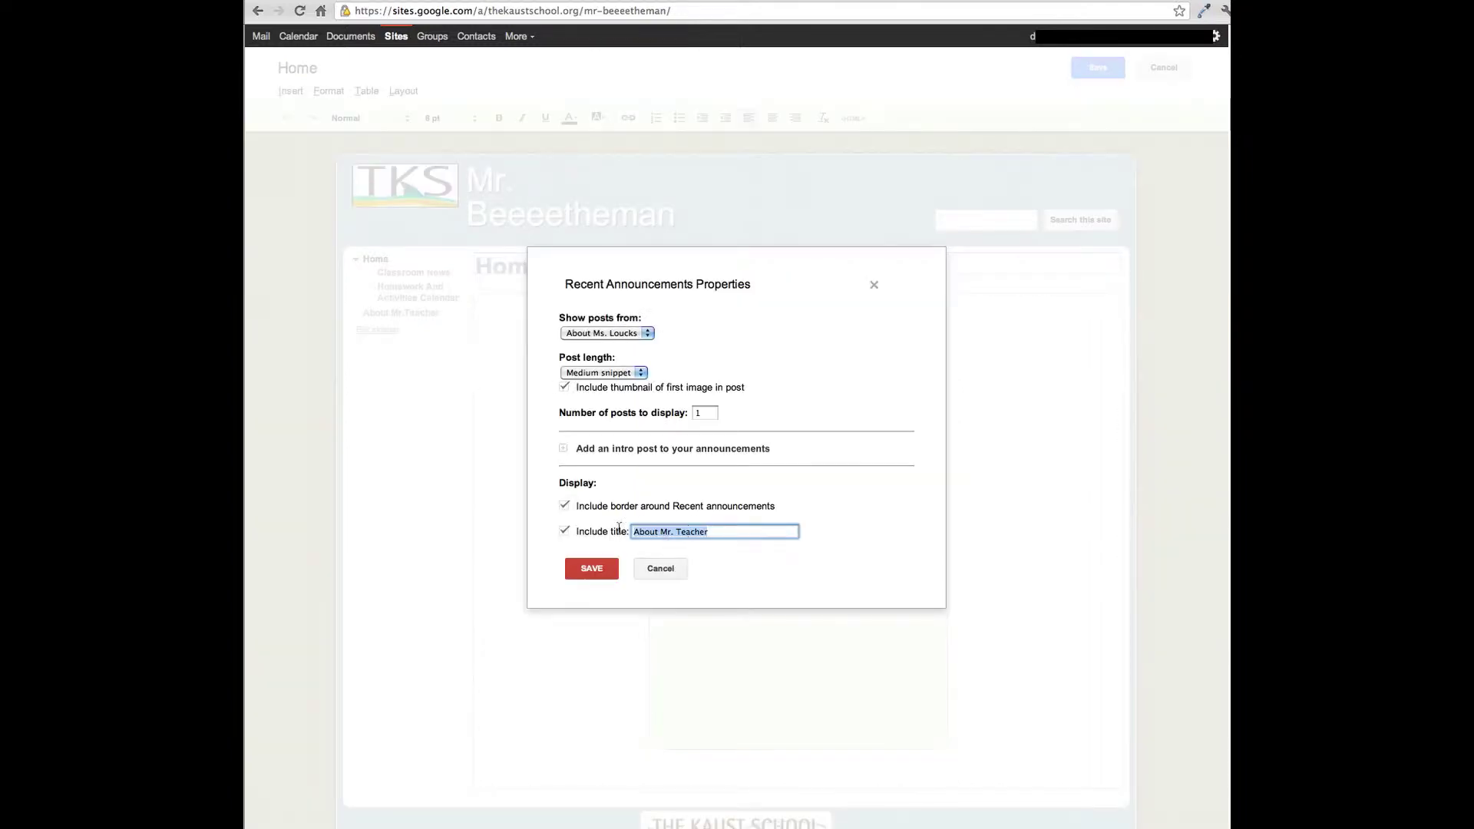
pyautogui.moveTo(714, 536); pyautogui.dragTo(621, 537)
pyautogui.write('Mr. BEEE')
pyautogui.press('BackSpace')
pyautogui.press('BackSpace')
pyautogui.press('BackSpace')
pyautogui.press('BackSpace')
pyautogui.write('Beeeetheman')
pyautogui.click(593, 573)
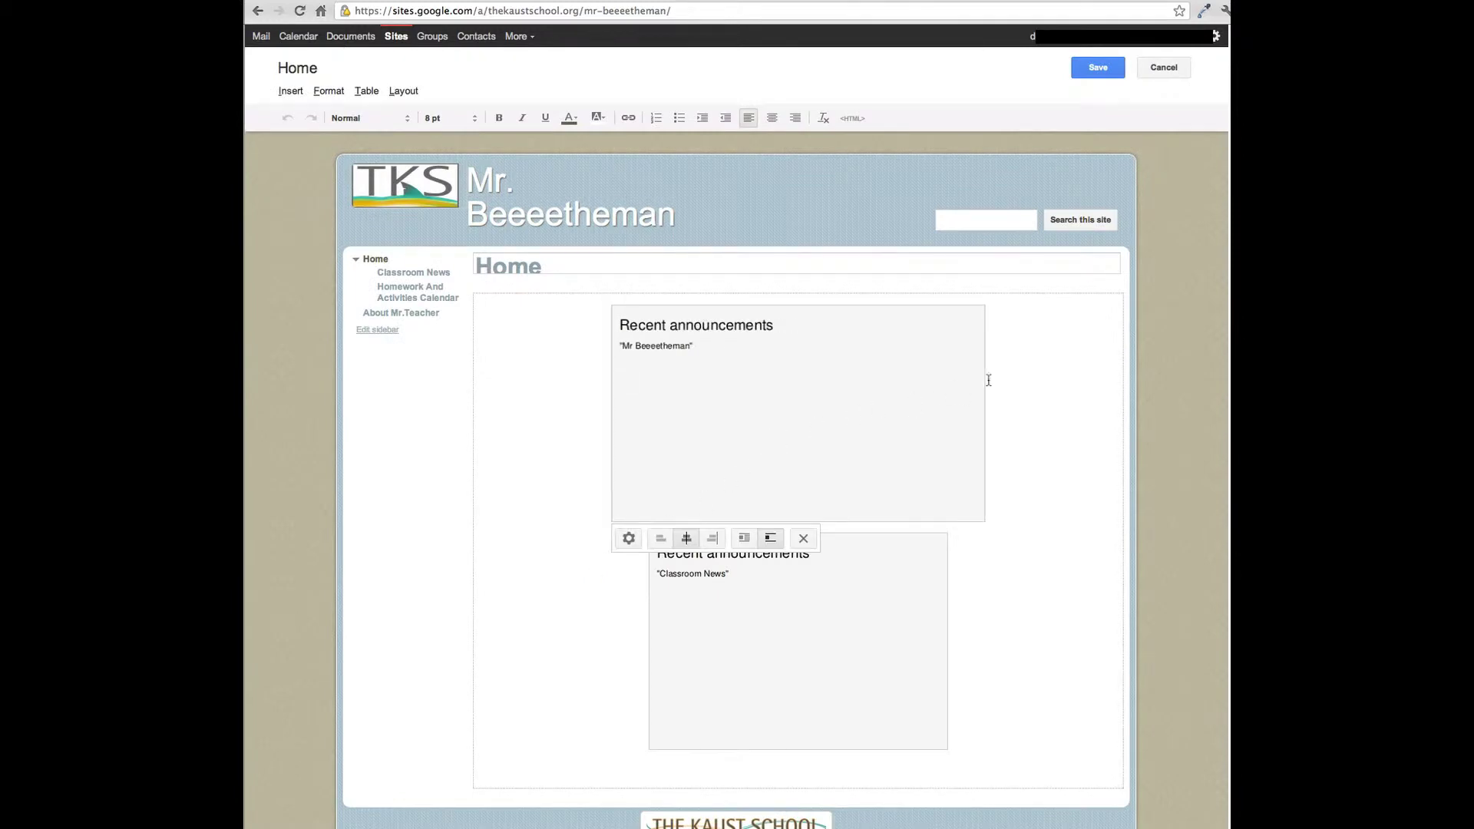
pyautogui.click(1097, 68)
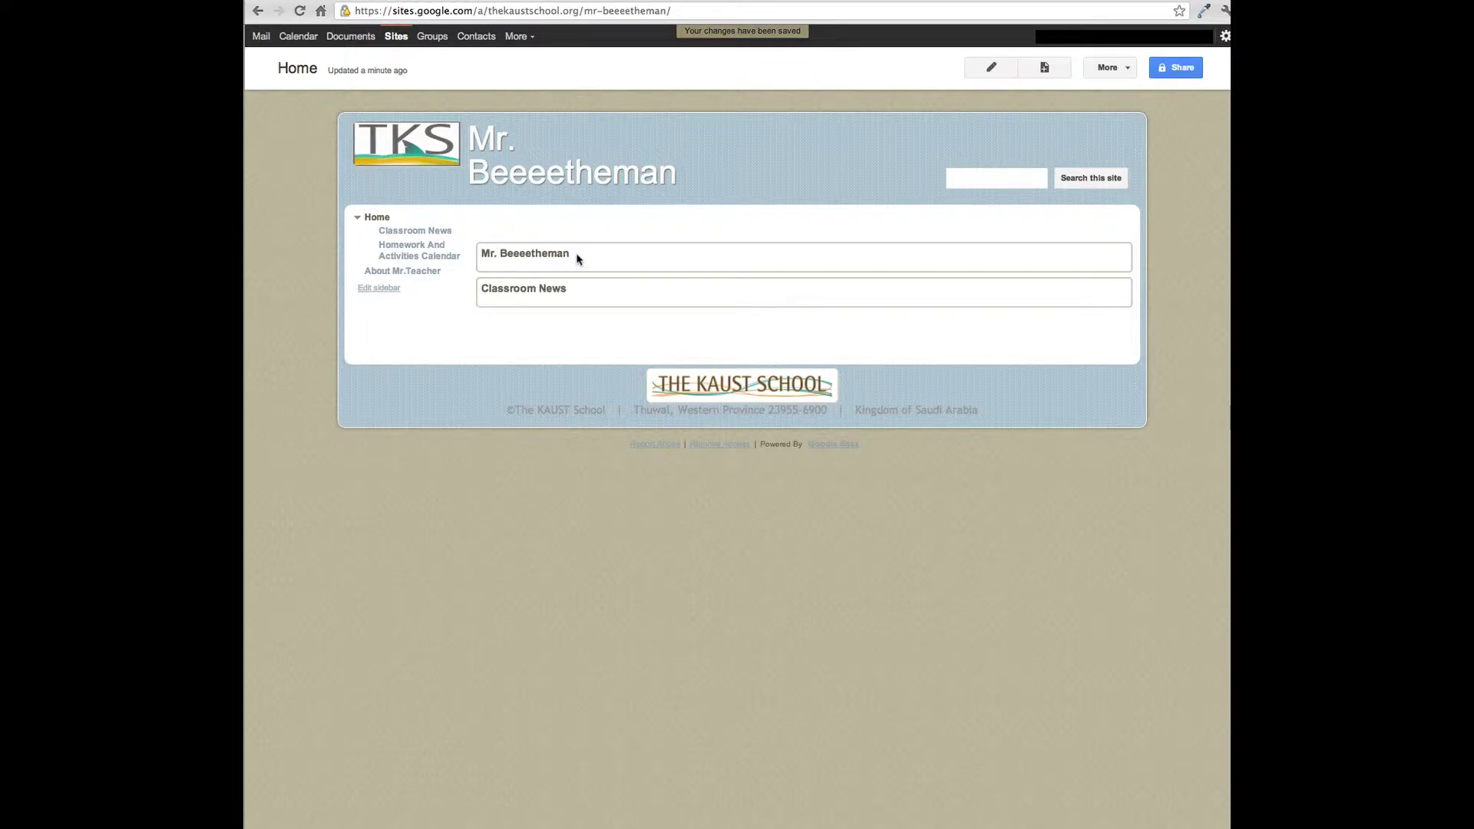
# Step: Change the About page's title to "About" followed by the teacher's name, and save the page
pyautogui.click(378, 273)
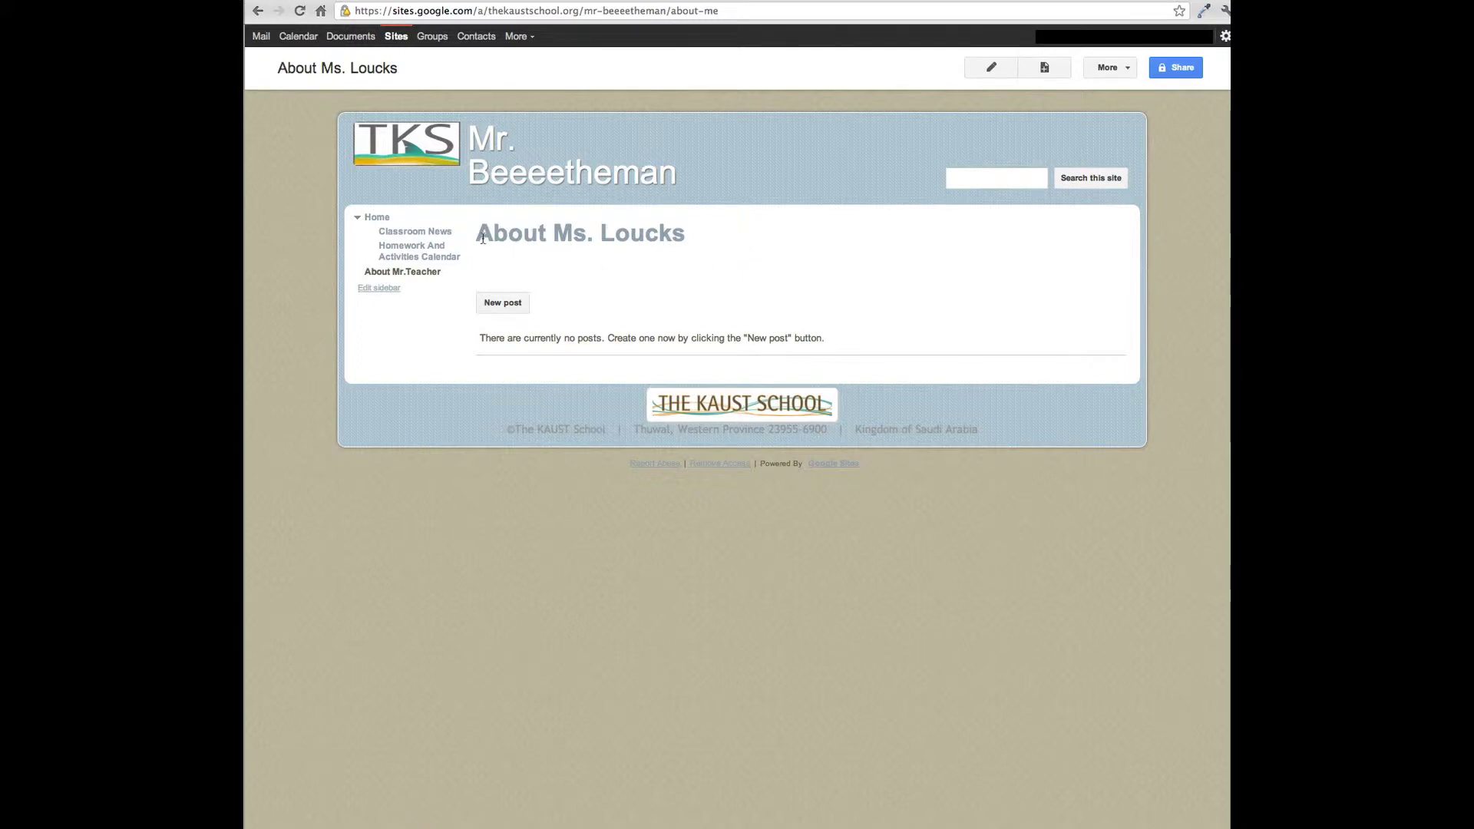
pyautogui.moveTo(476, 233); pyautogui.dragTo(697, 239)
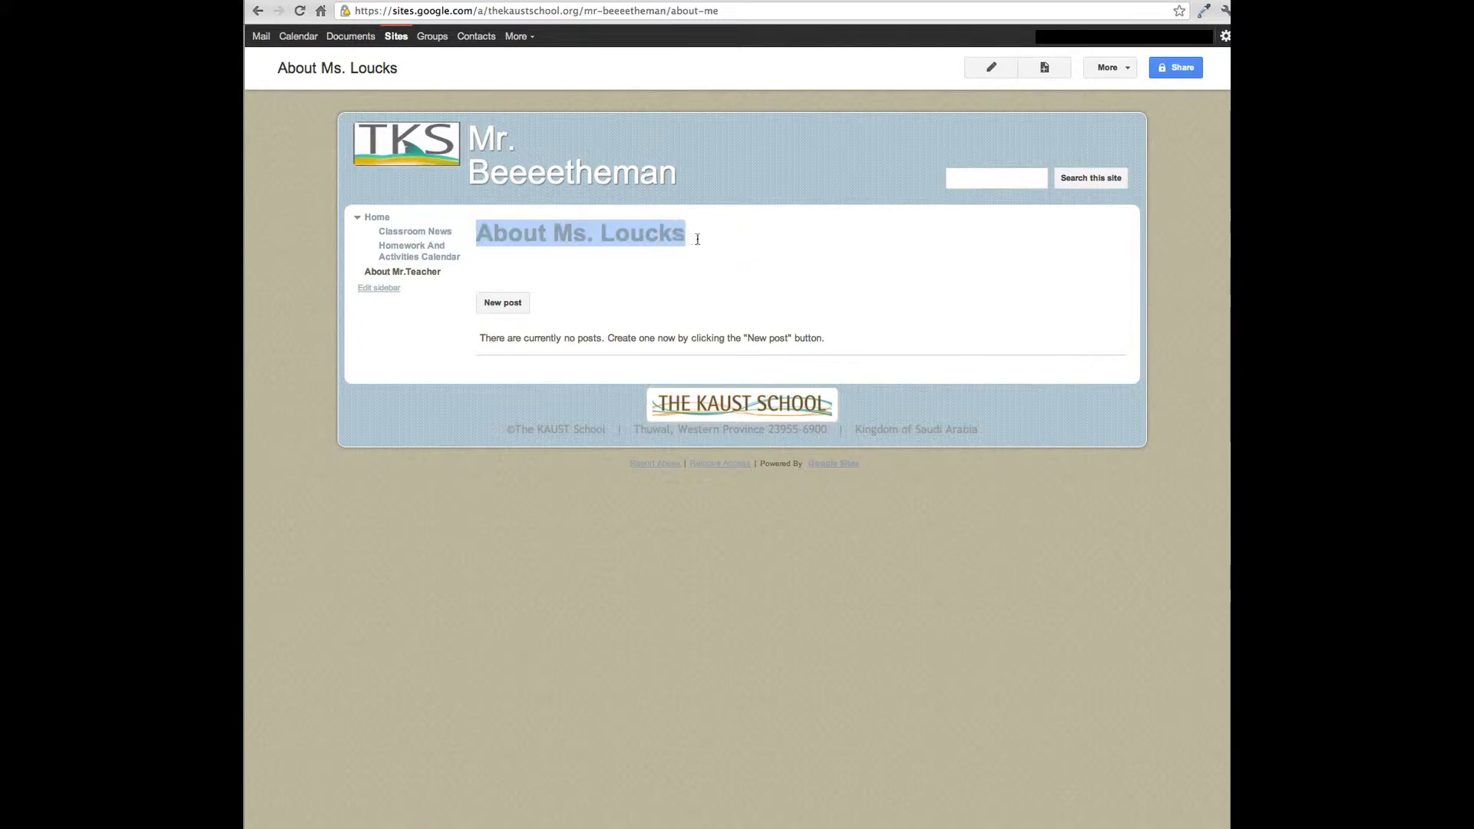
pyautogui.click(783, 260)
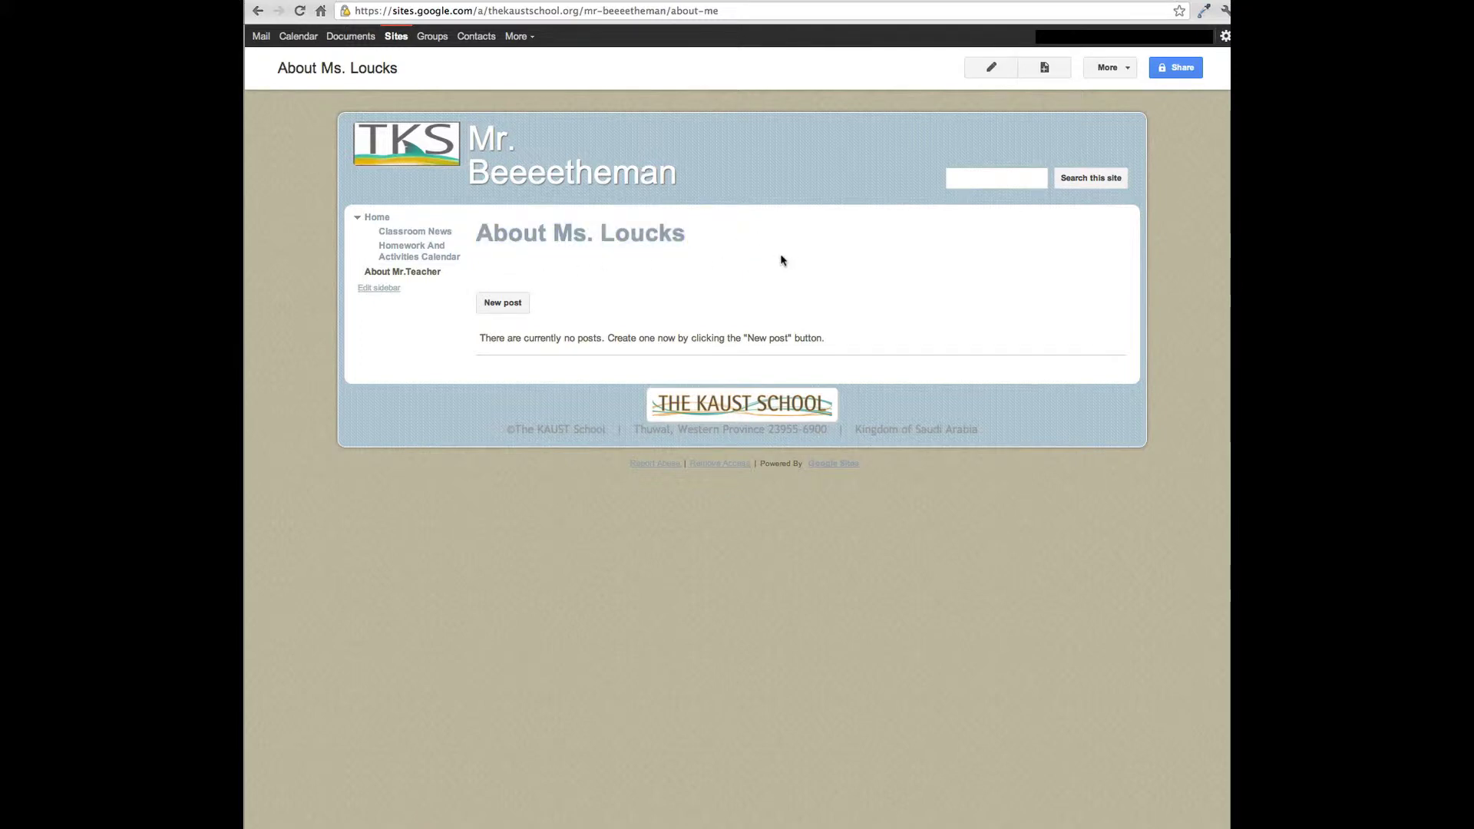
pyautogui.click(992, 69)
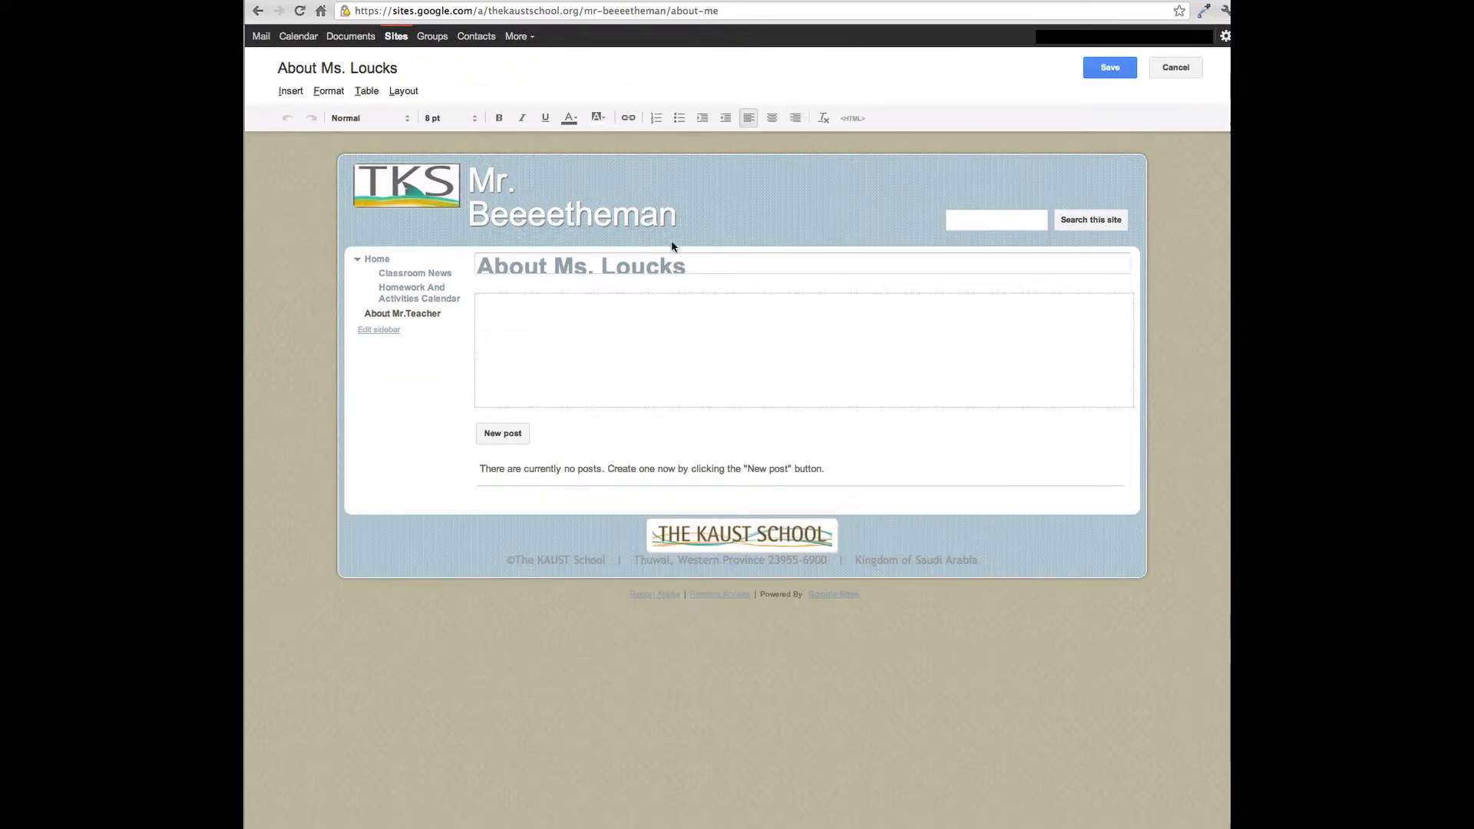
pyautogui.moveTo(688, 267); pyautogui.dragTo(559, 268)
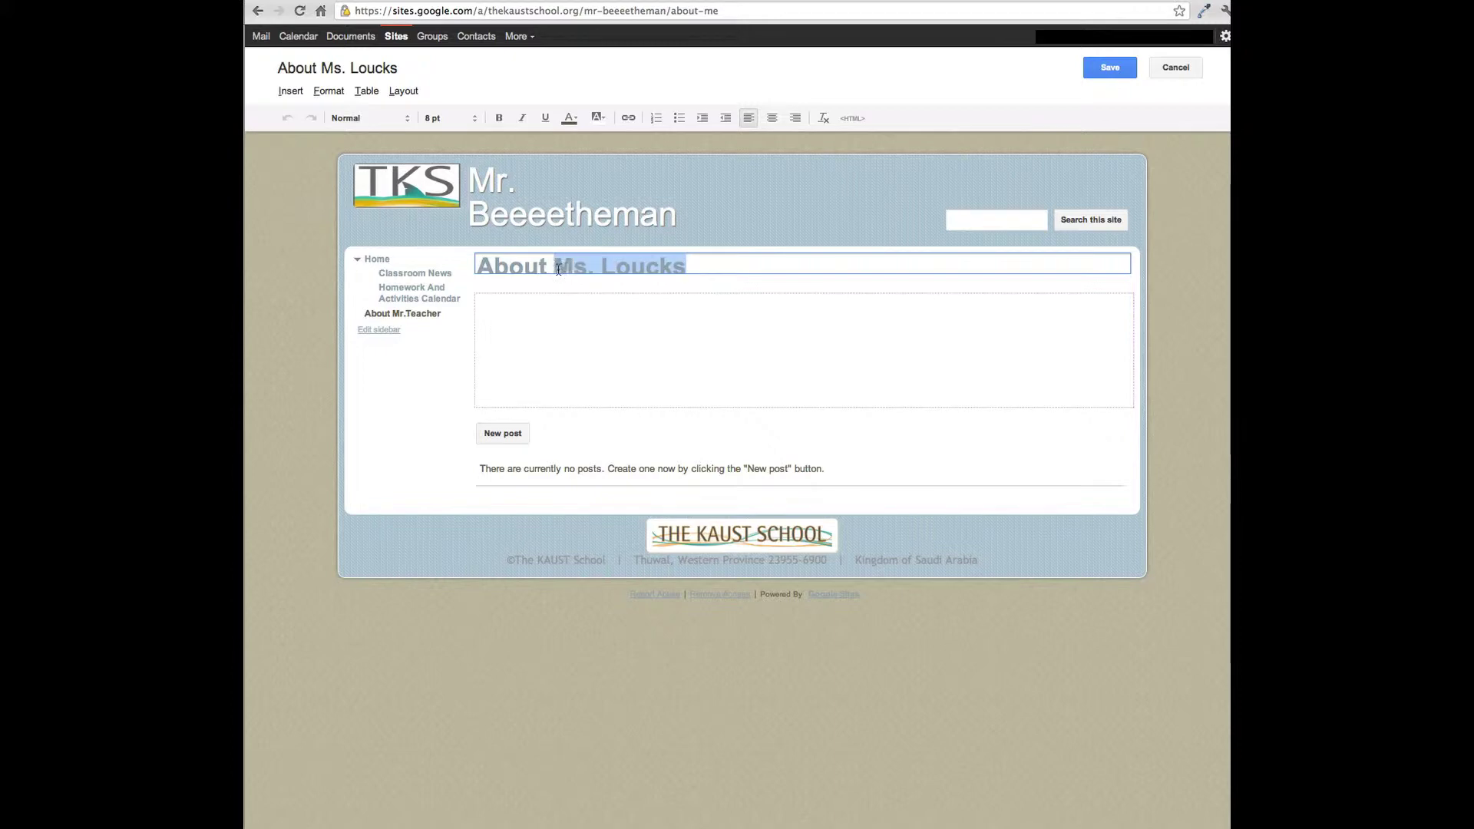
pyautogui.write('Mr.')
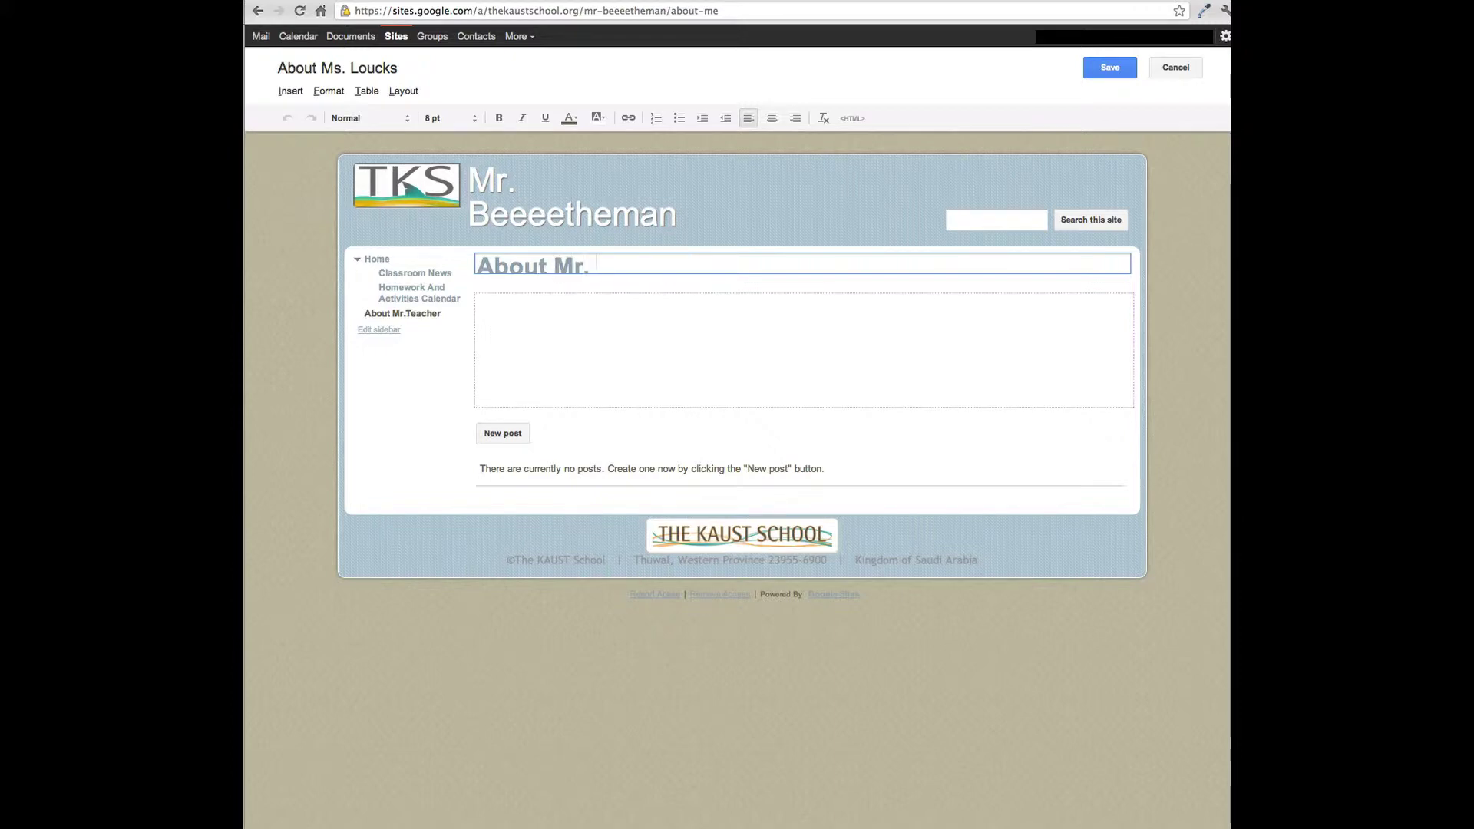
pyautogui.write(' Beeeethe')
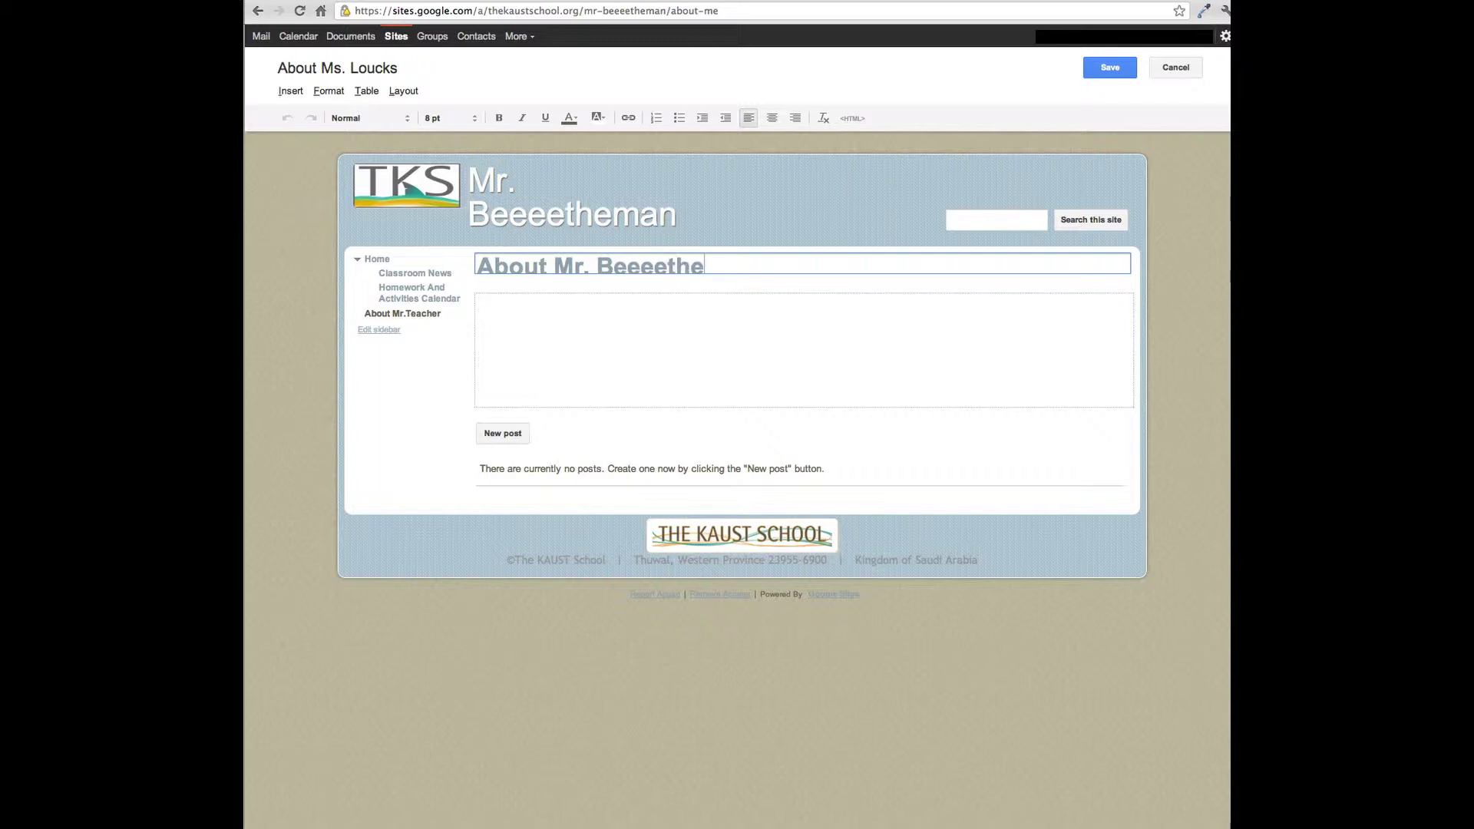
pyautogui.write('man')
pyautogui.click(576, 339)
pyautogui.click(1111, 68)
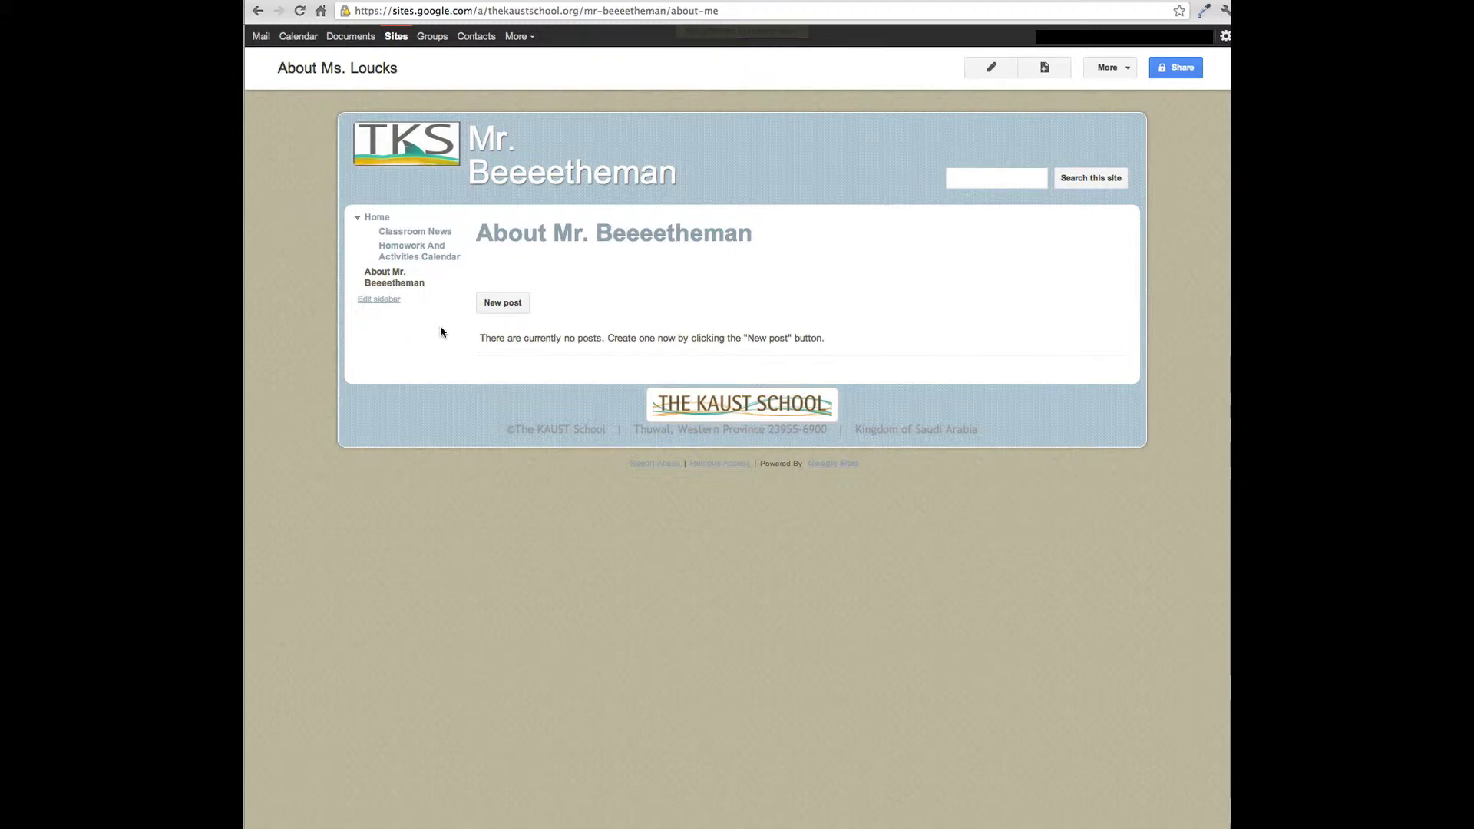
# Step: Create a post titled "Welcome to 5B" on the About page with a welcome message and a centred photo, and save it
pyautogui.click(493, 304)
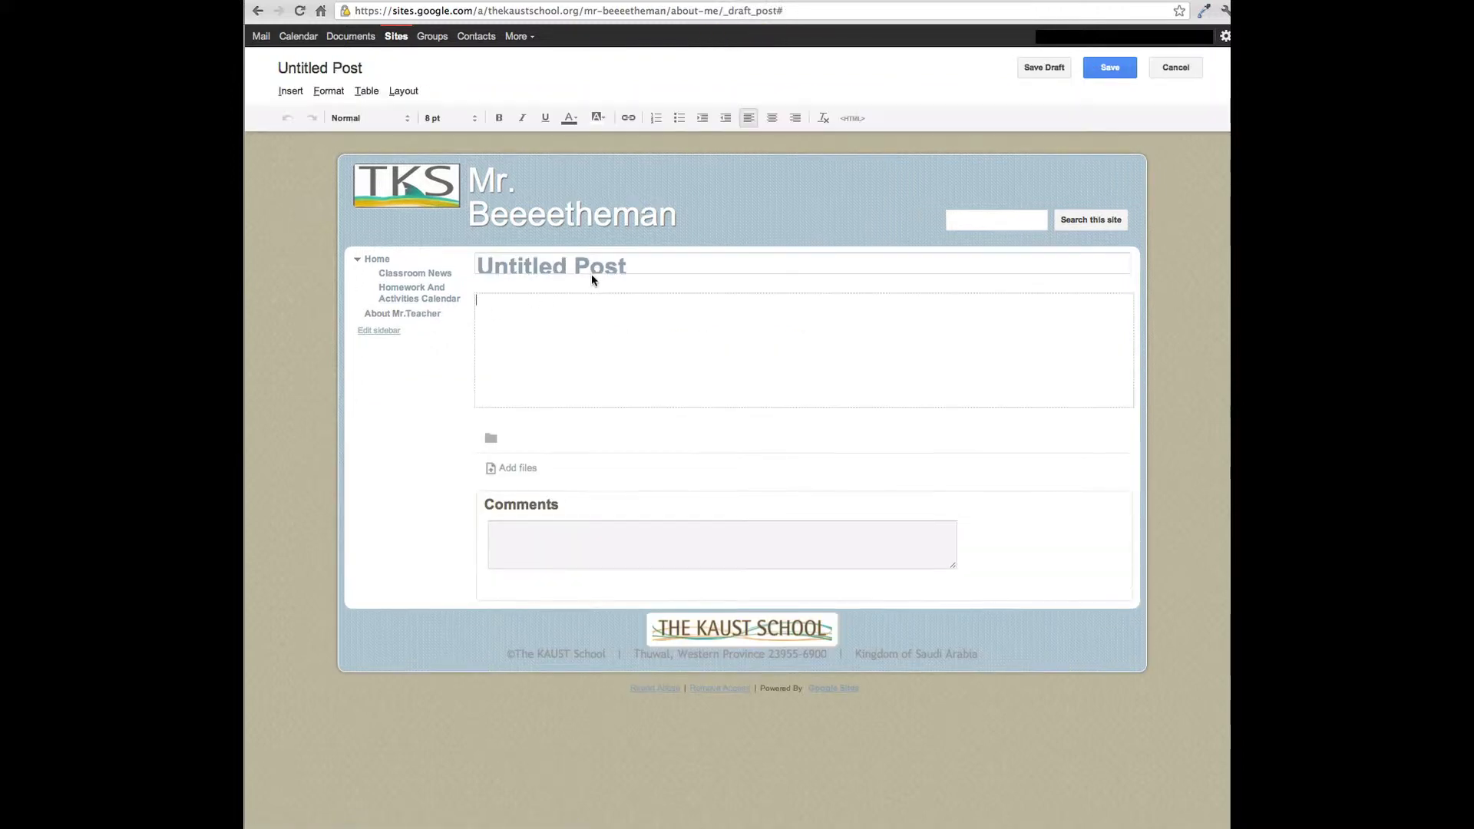
pyautogui.click(622, 265)
pyautogui.moveTo(622, 264); pyautogui.dragTo(480, 272)
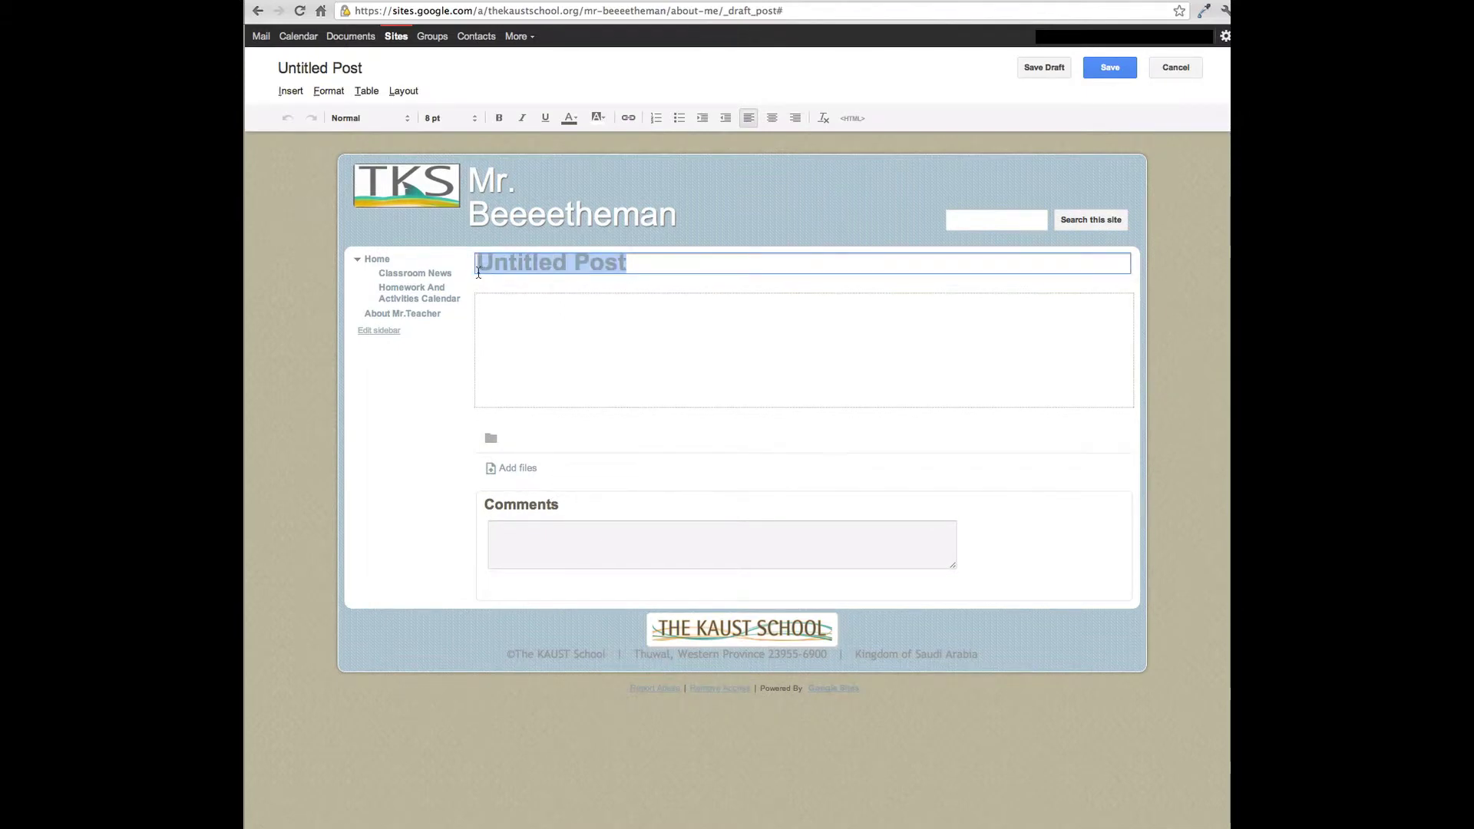
pyautogui.write('Welcome')
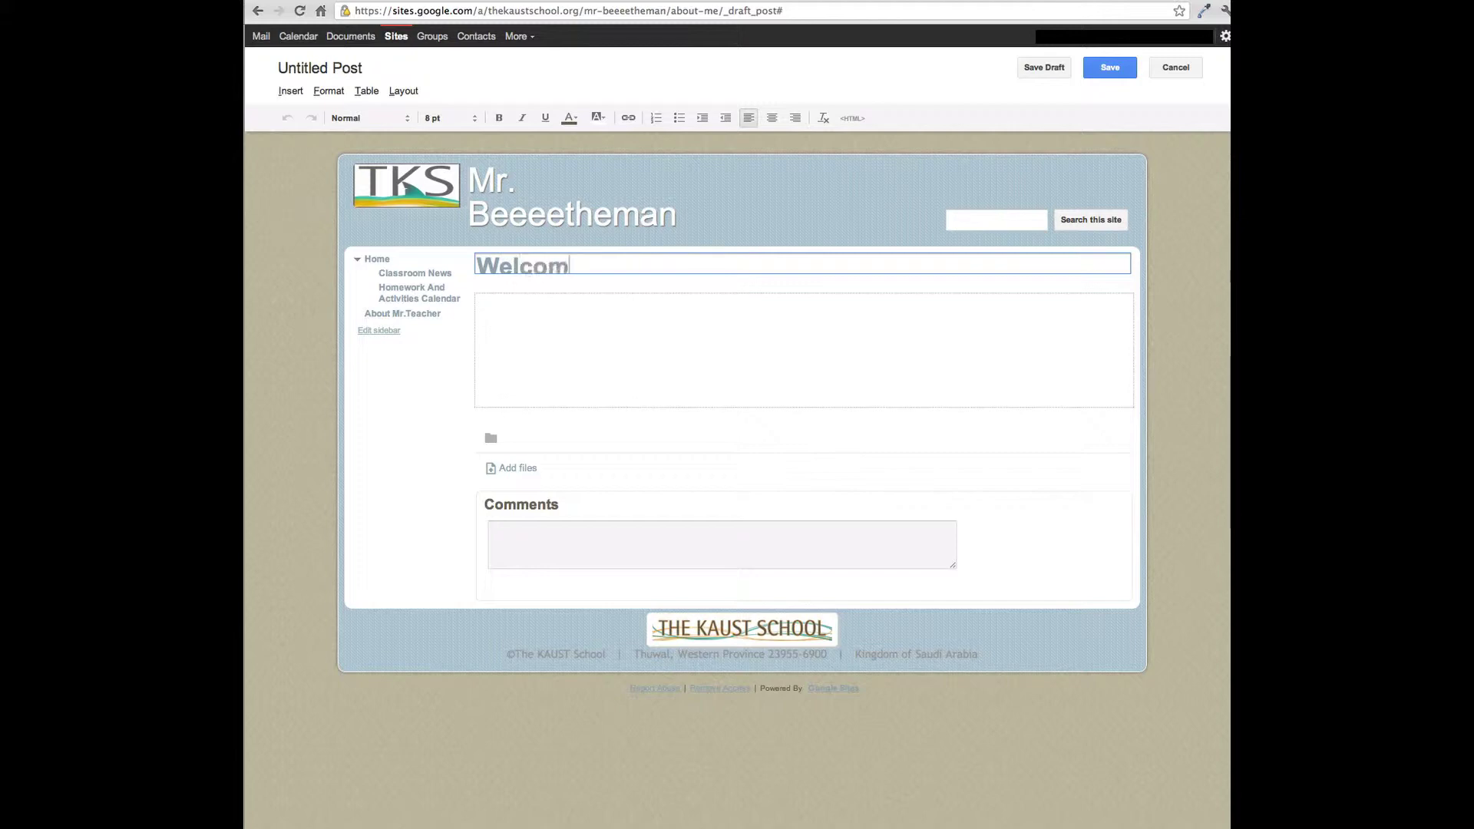
pyautogui.write(' to 5B')
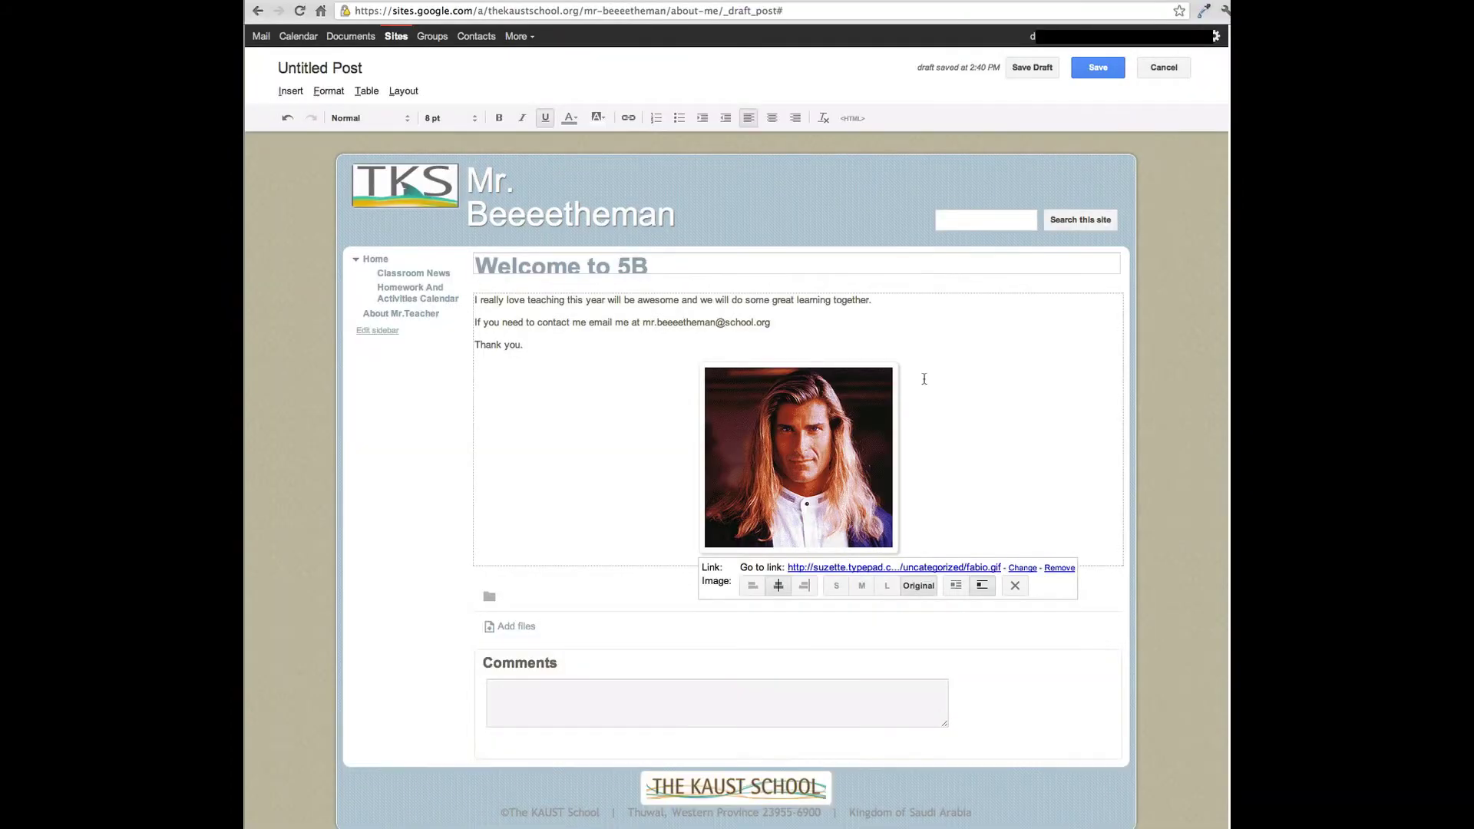
pyautogui.click(989, 358)
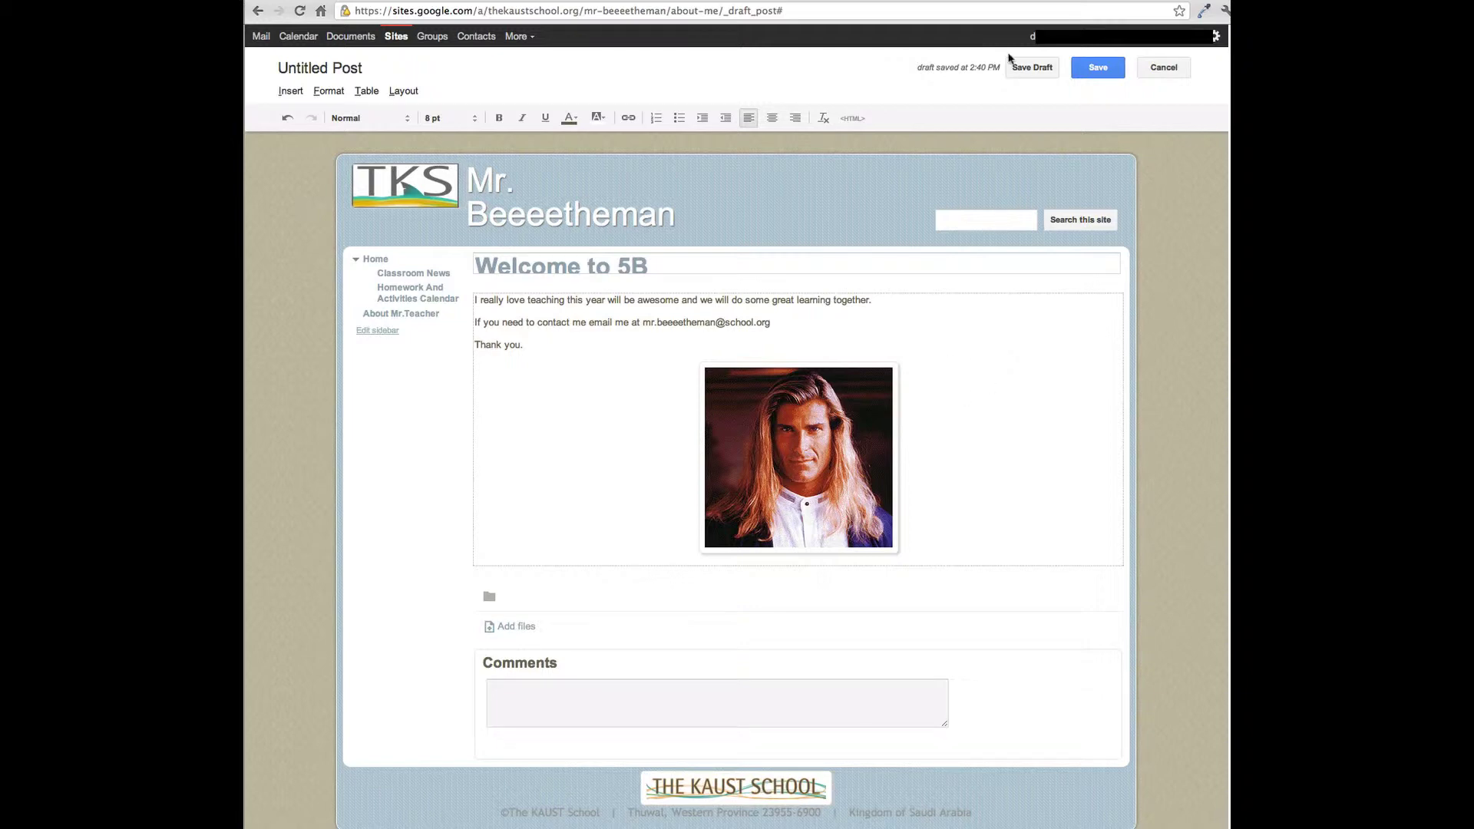
pyautogui.click(1096, 68)
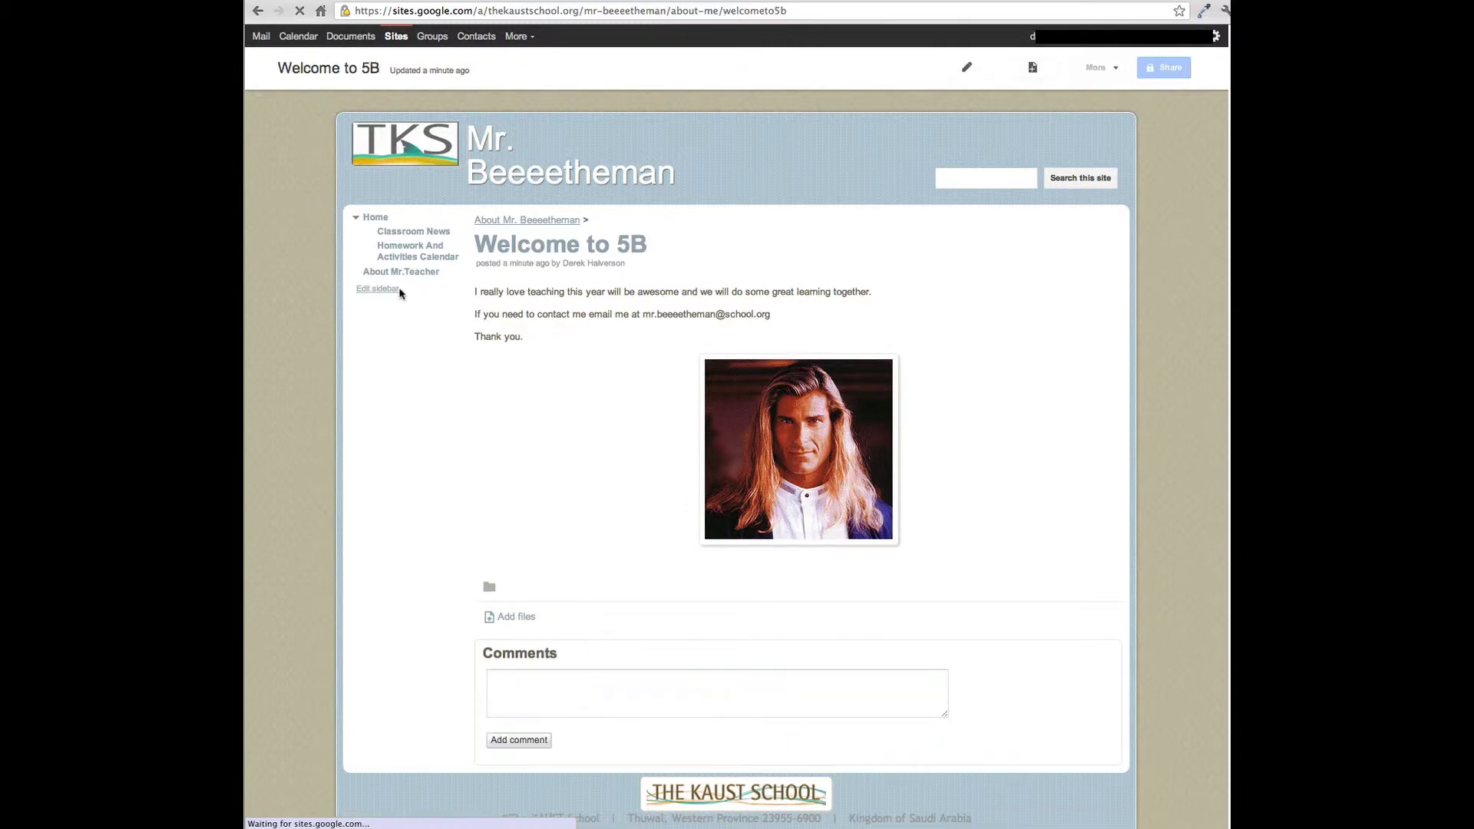
# Step: Check how the welcome post appears on the Home page and on the About page
pyautogui.click(381, 221)
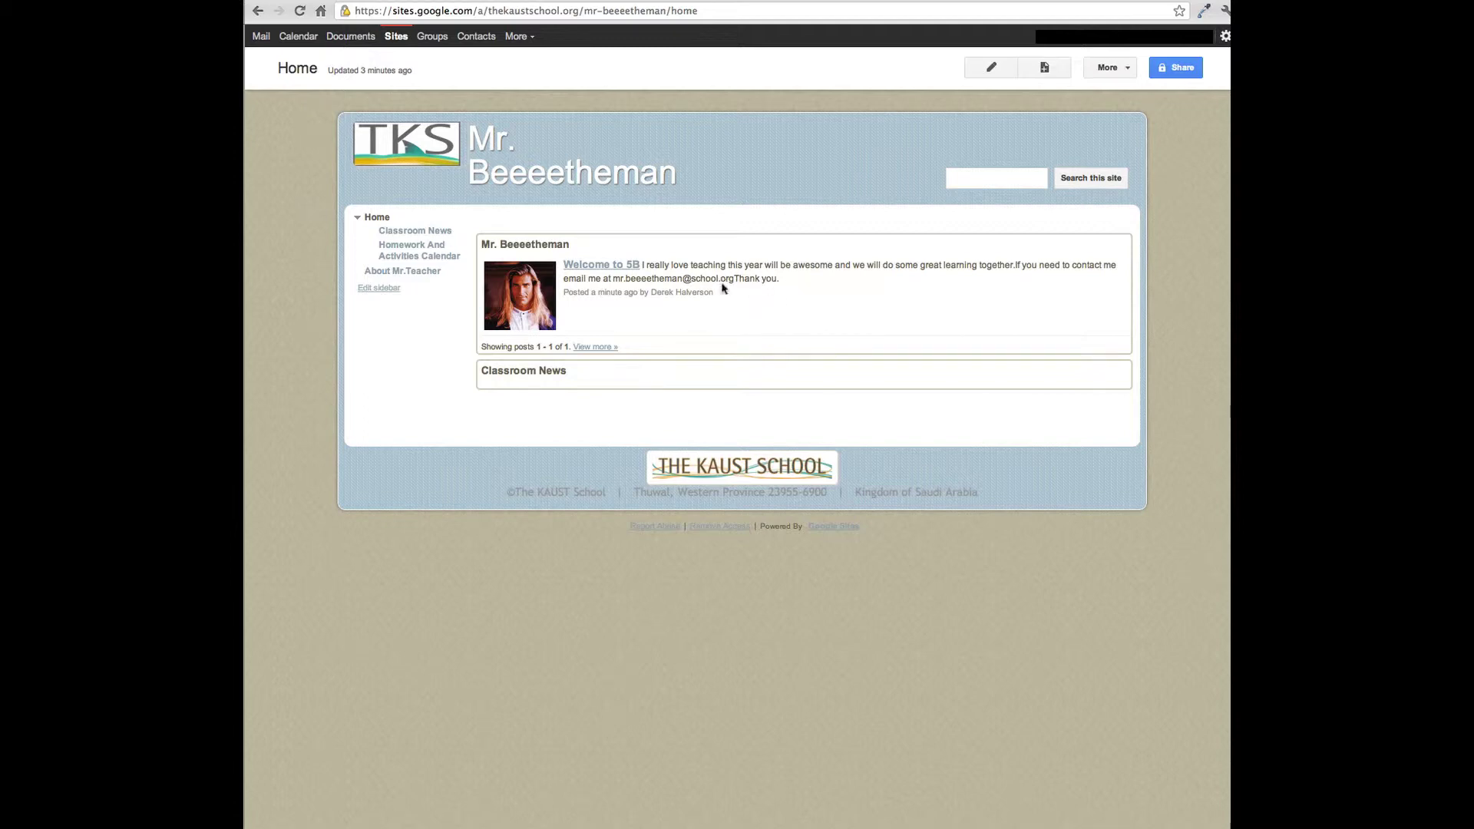
pyautogui.click(401, 273)
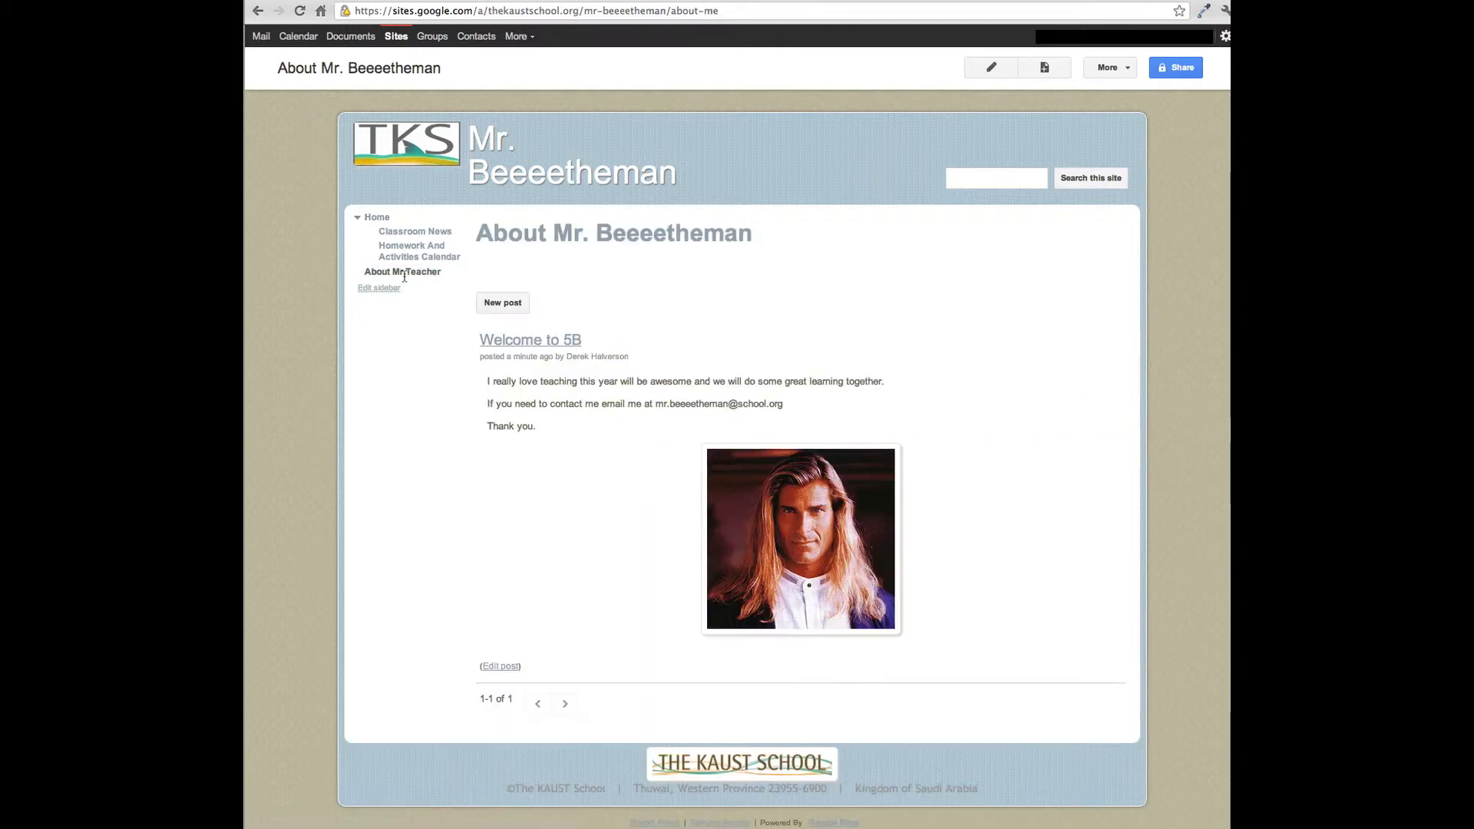
pyautogui.click(376, 219)
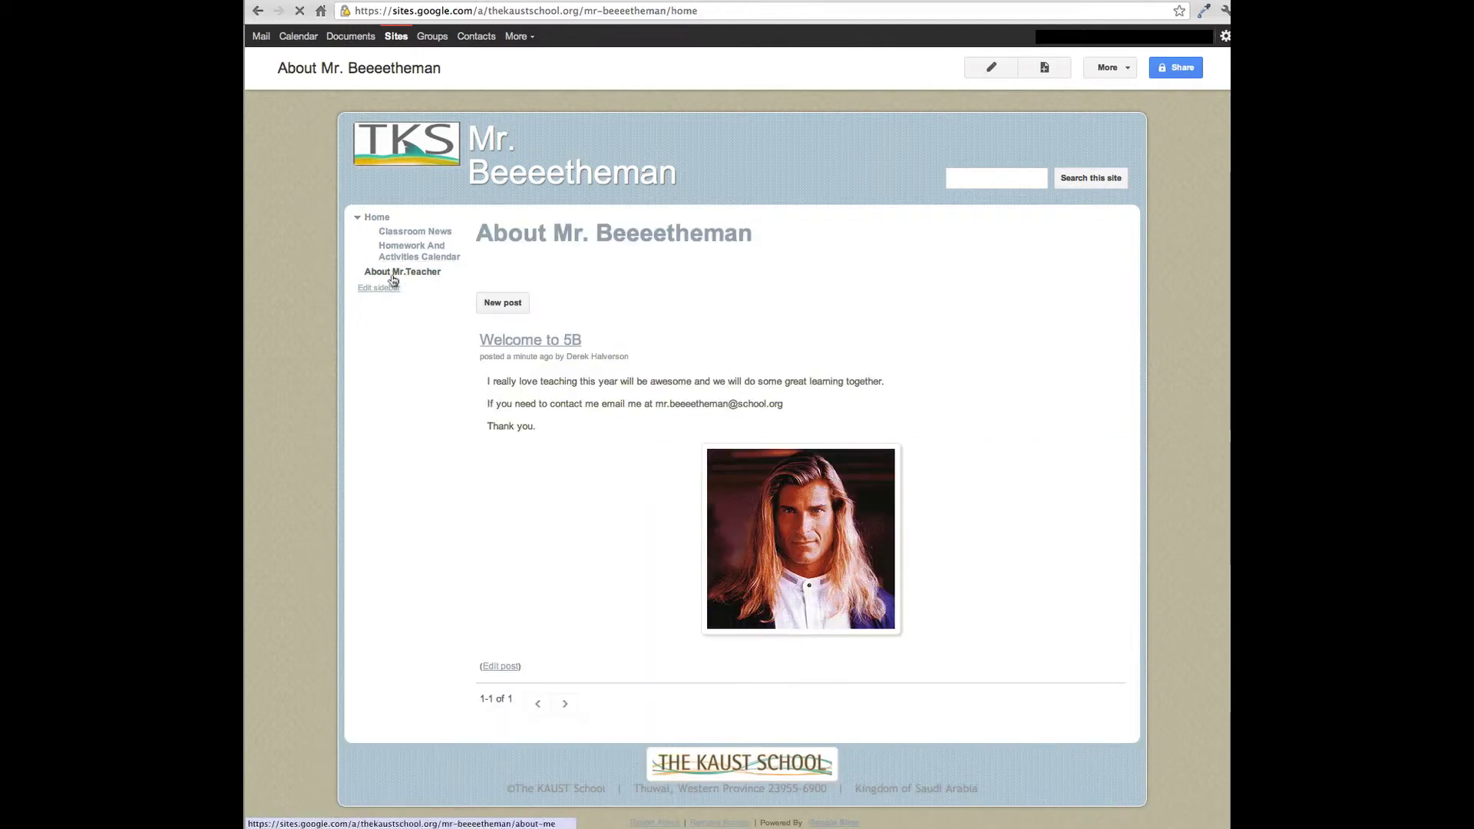
pyautogui.click(394, 274)
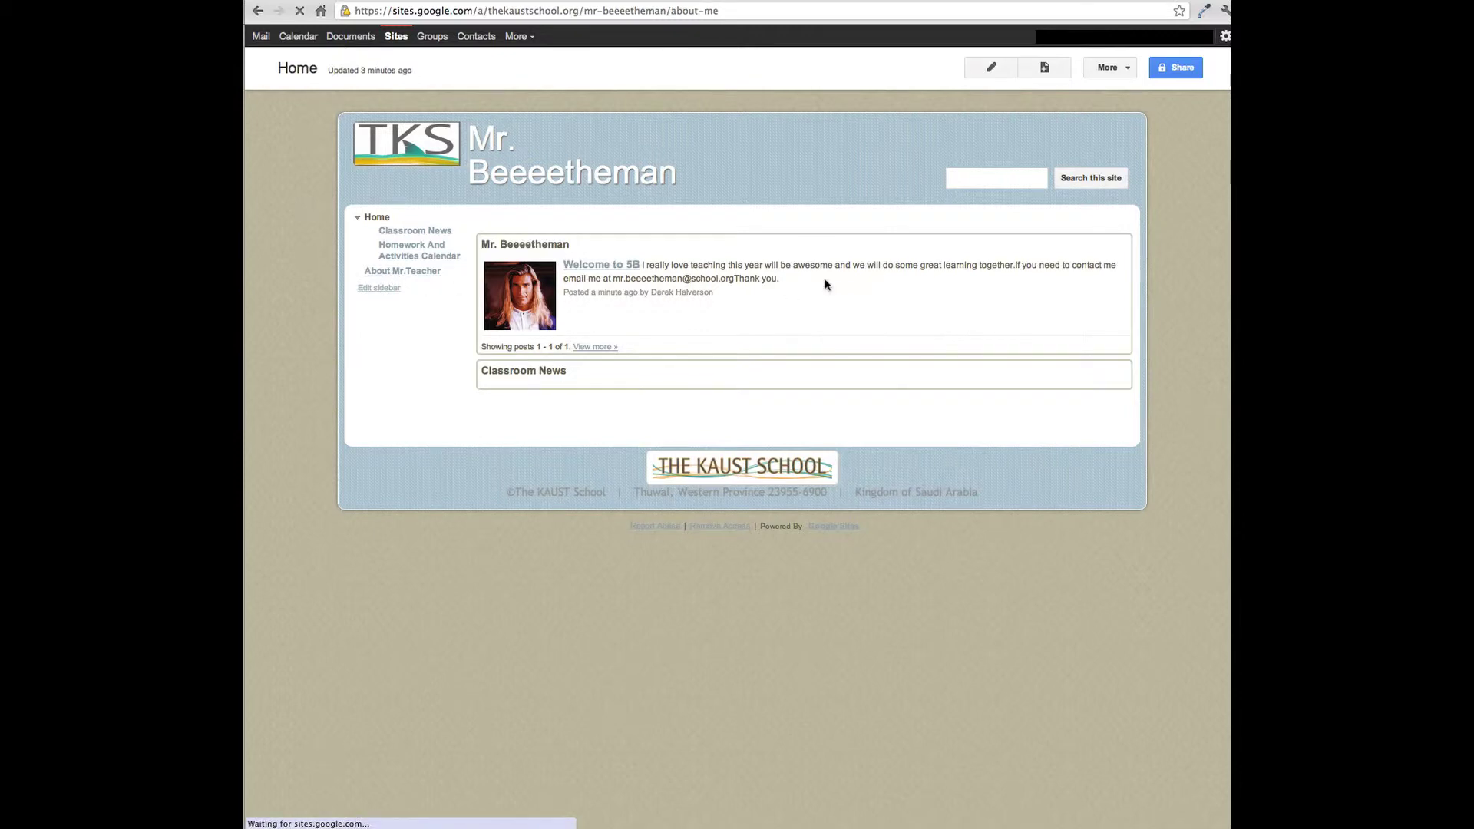
# Step: Reapply and save the sidebar navigation settings in the site layout to refresh the About page's entry, and return to the site
pyautogui.click(1113, 71)
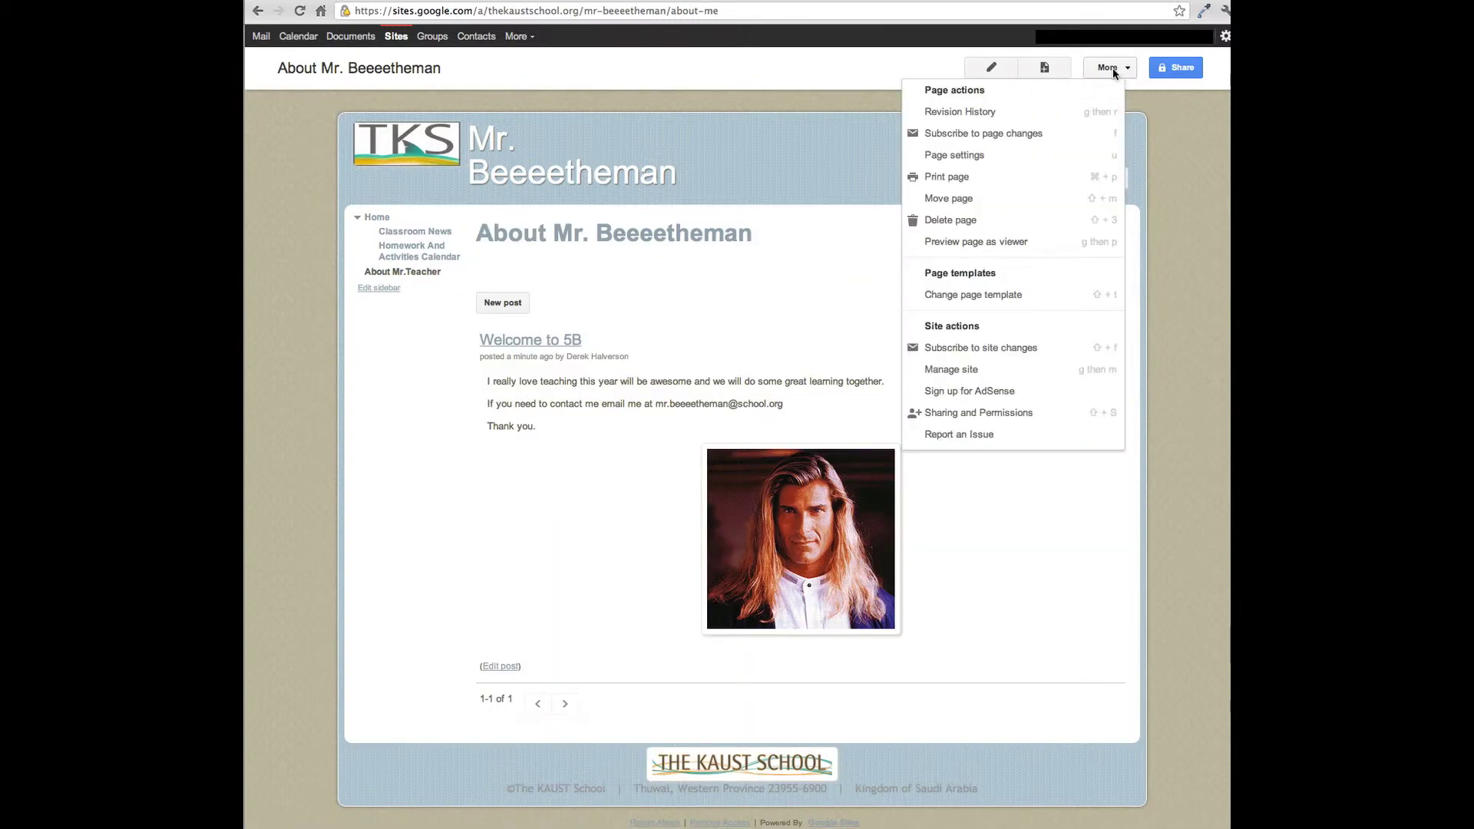
pyautogui.click(981, 372)
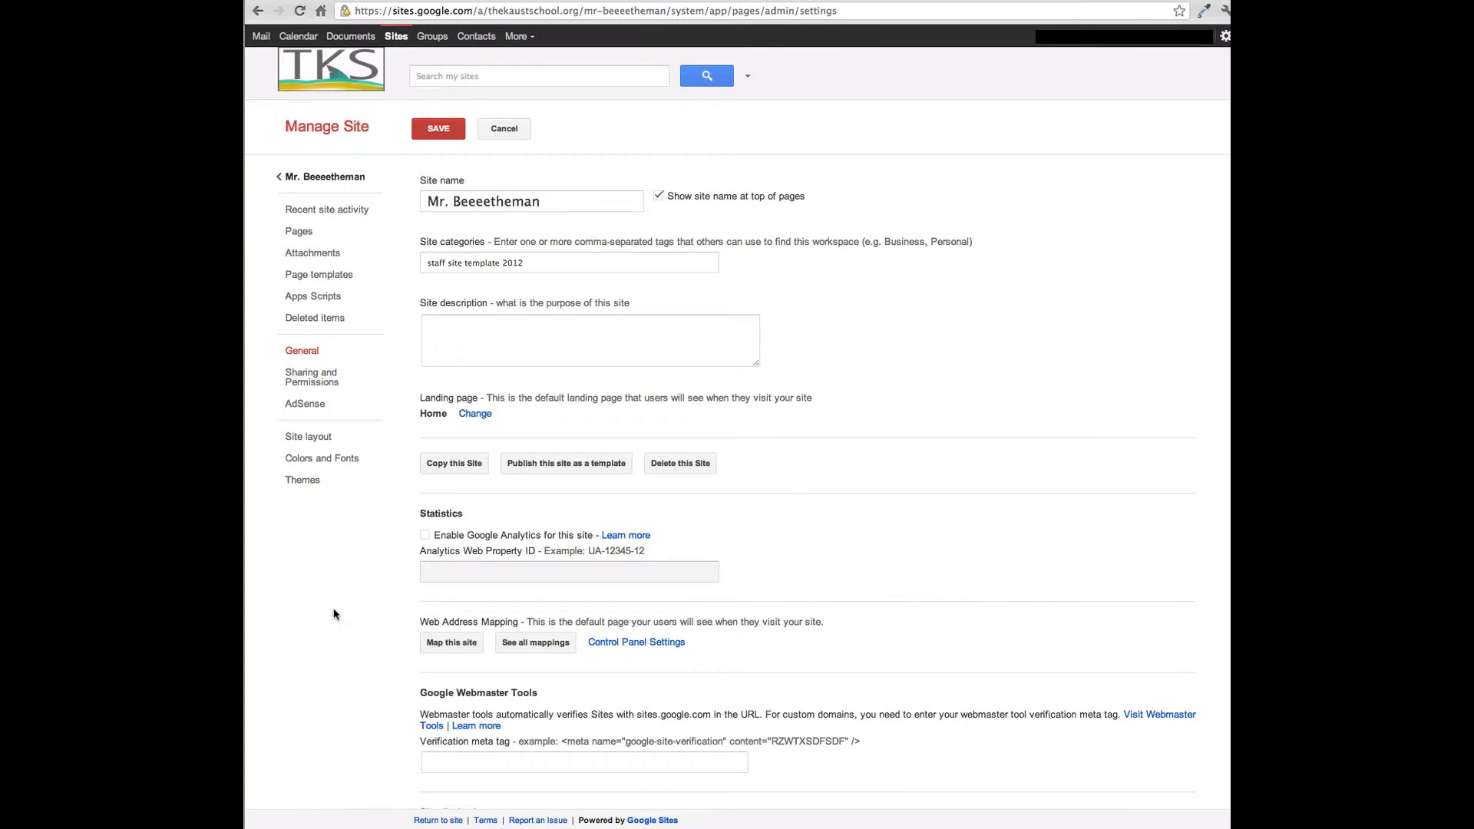
pyautogui.click(318, 441)
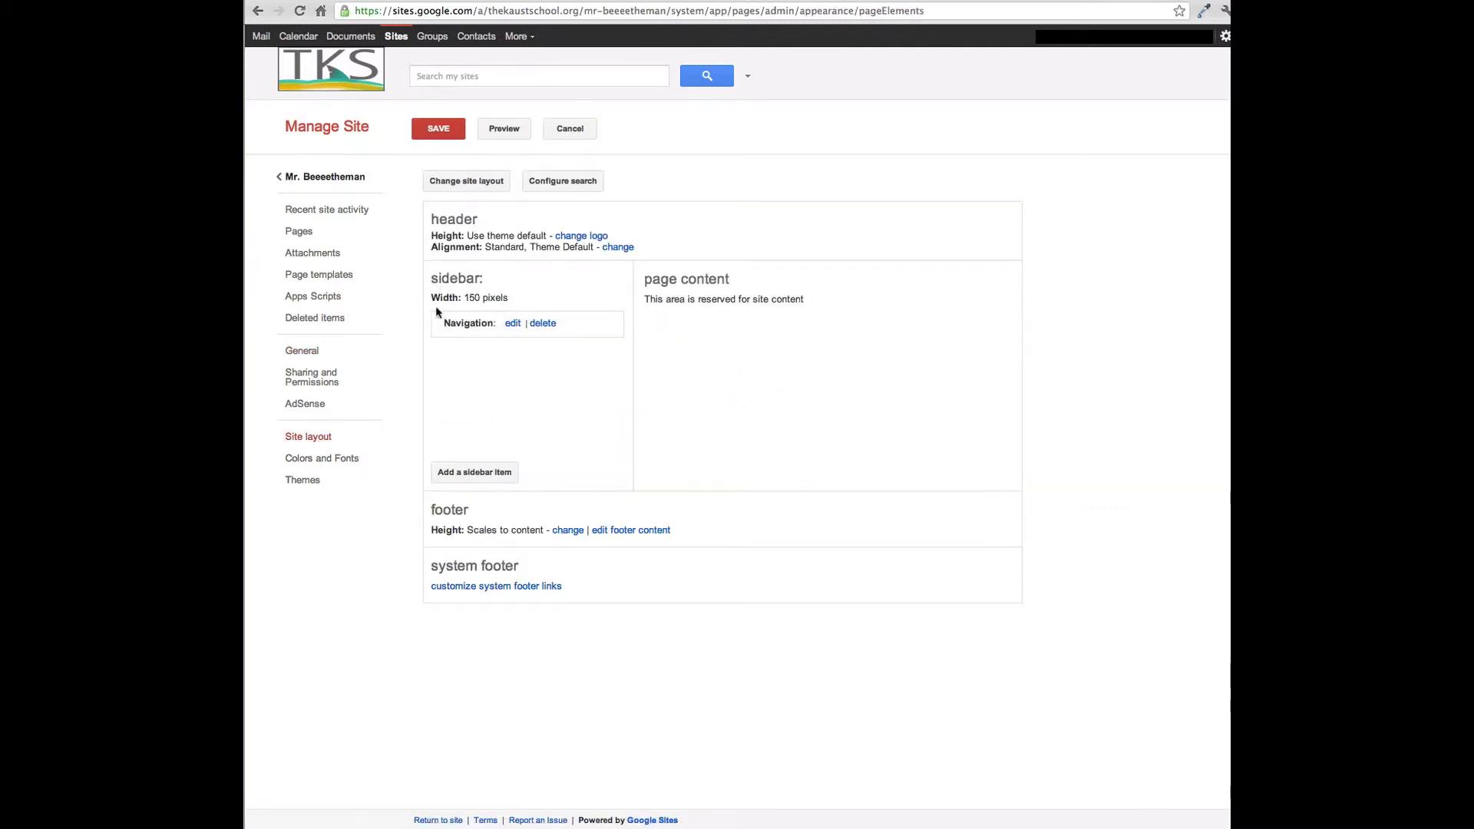
pyautogui.click(513, 324)
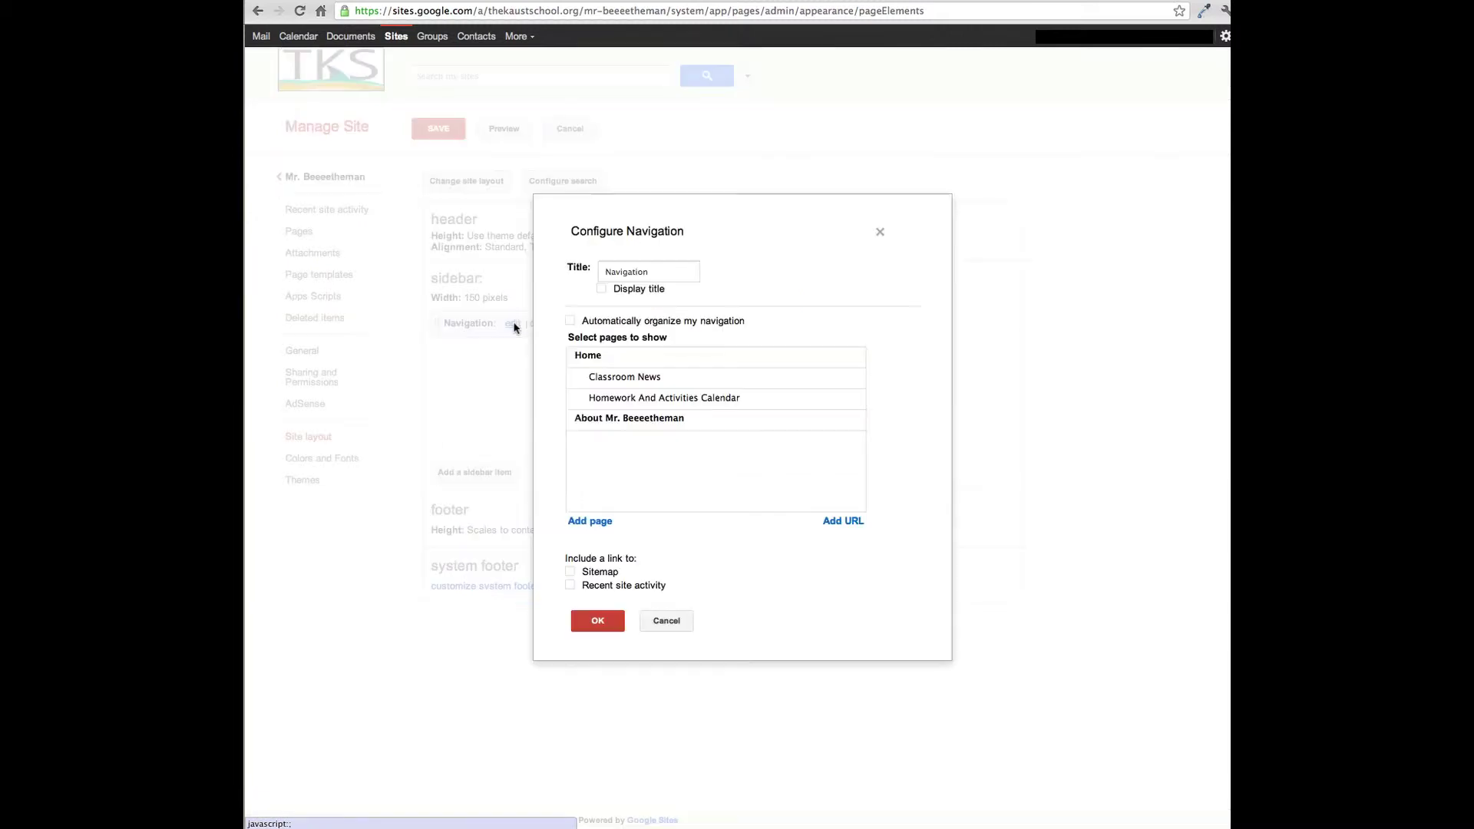
pyautogui.click(650, 421)
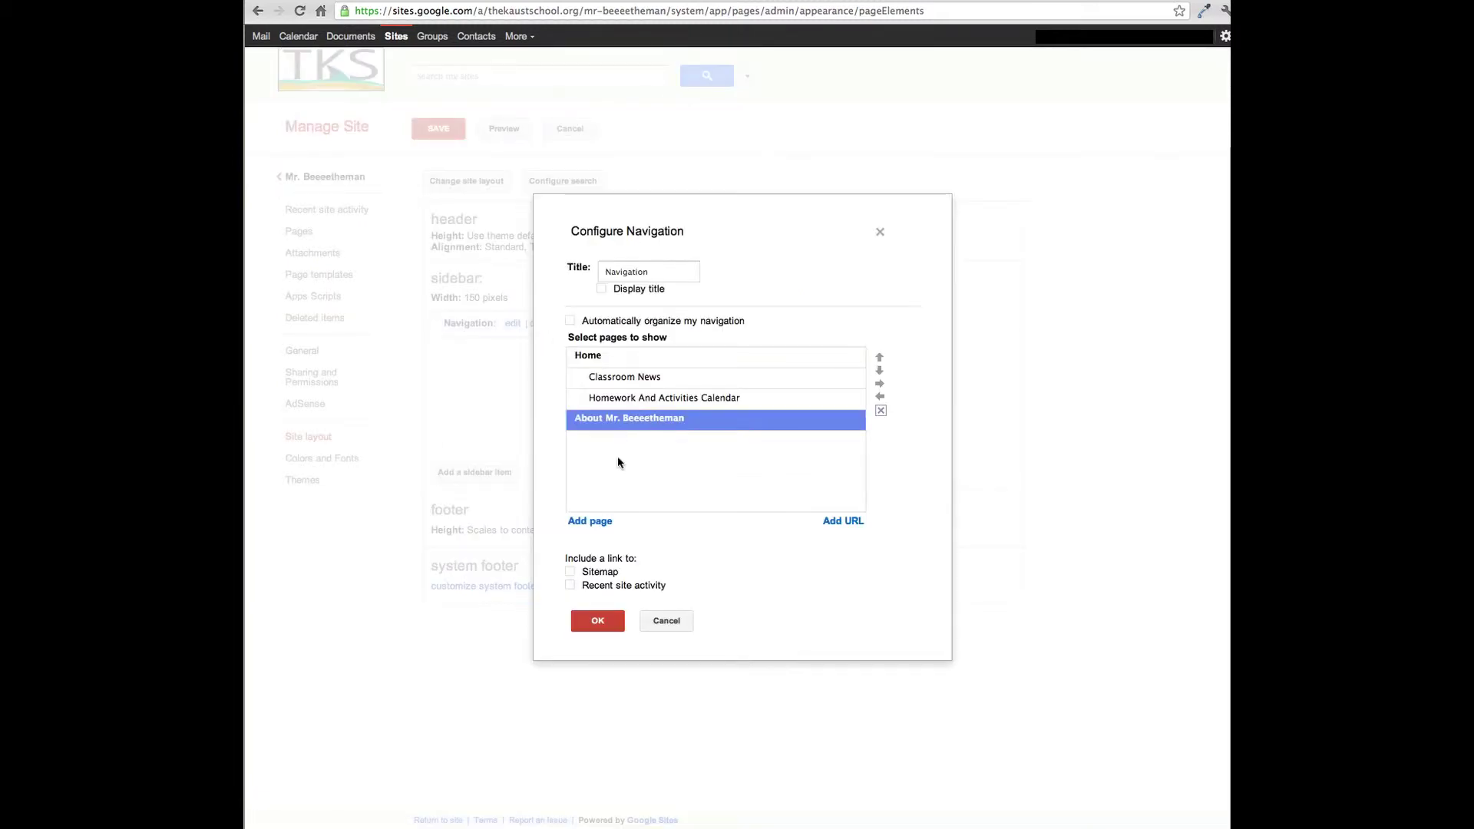
pyautogui.click(587, 623)
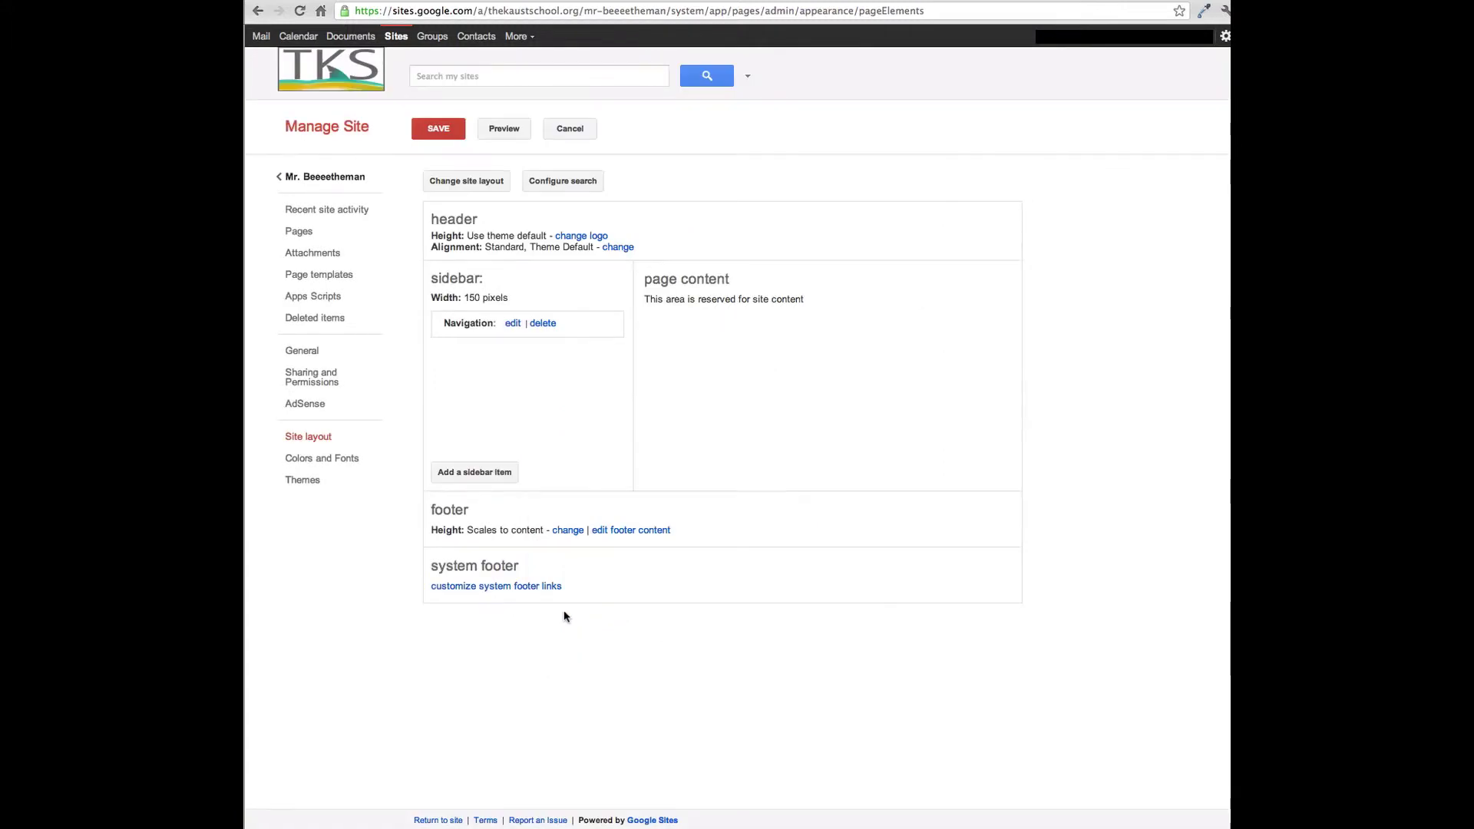
pyautogui.click(437, 129)
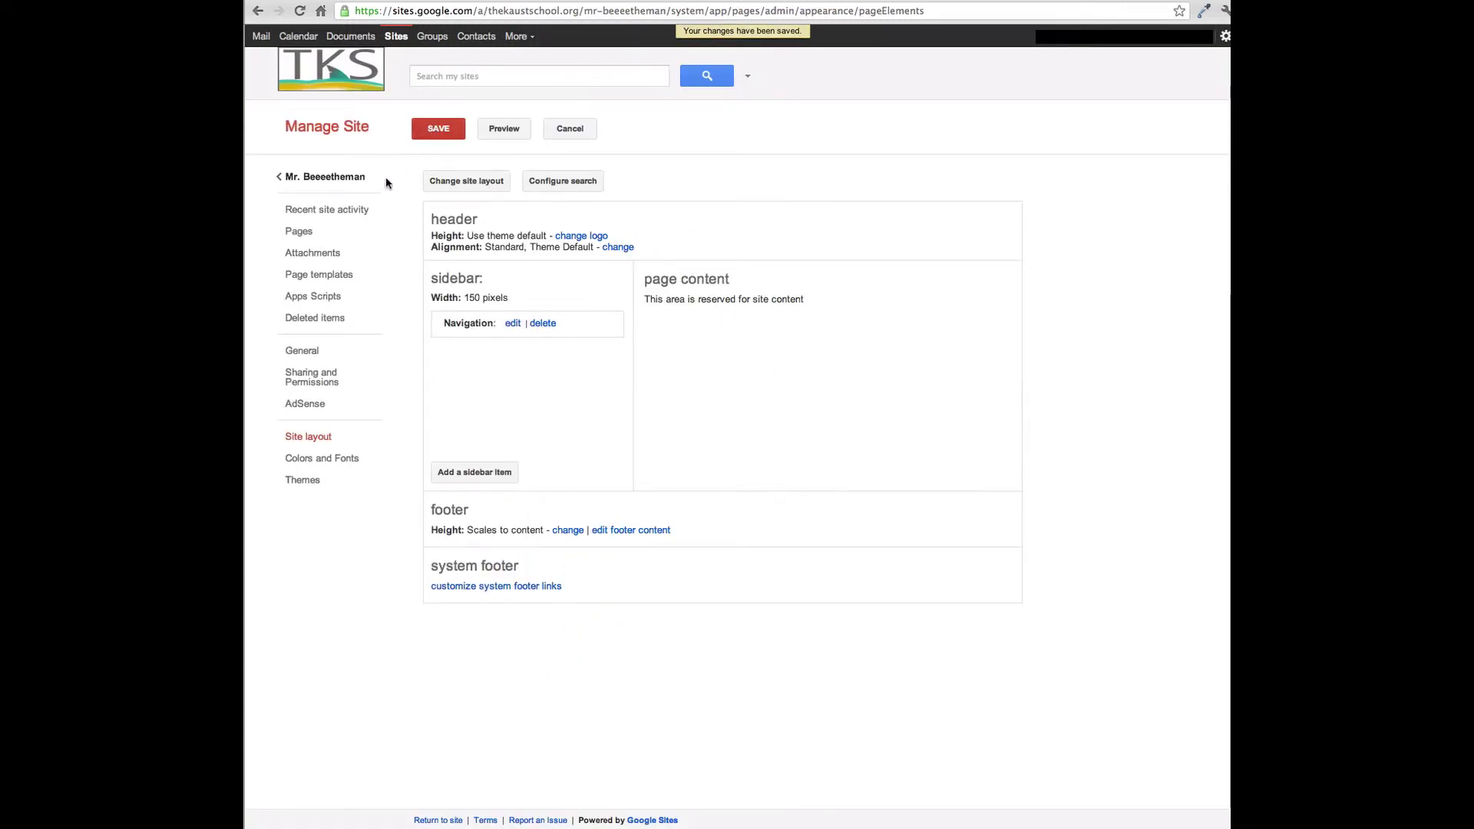
pyautogui.click(323, 185)
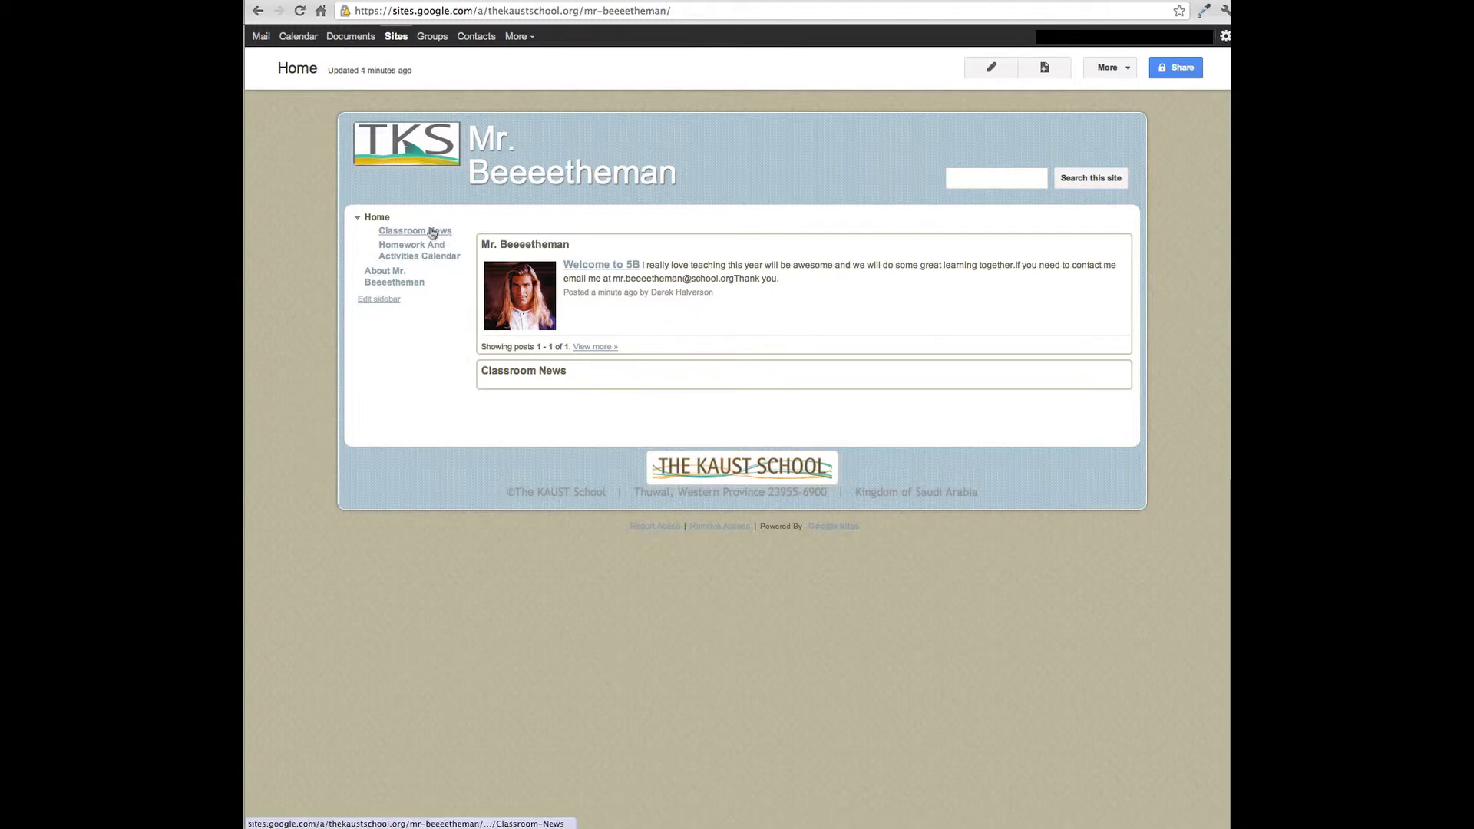
# Step: Create a Classroom News post titled "Fieldtrip on August 21st to Beach" with what students should bring and a request for volunteers, and save it
pyautogui.click(431, 232)
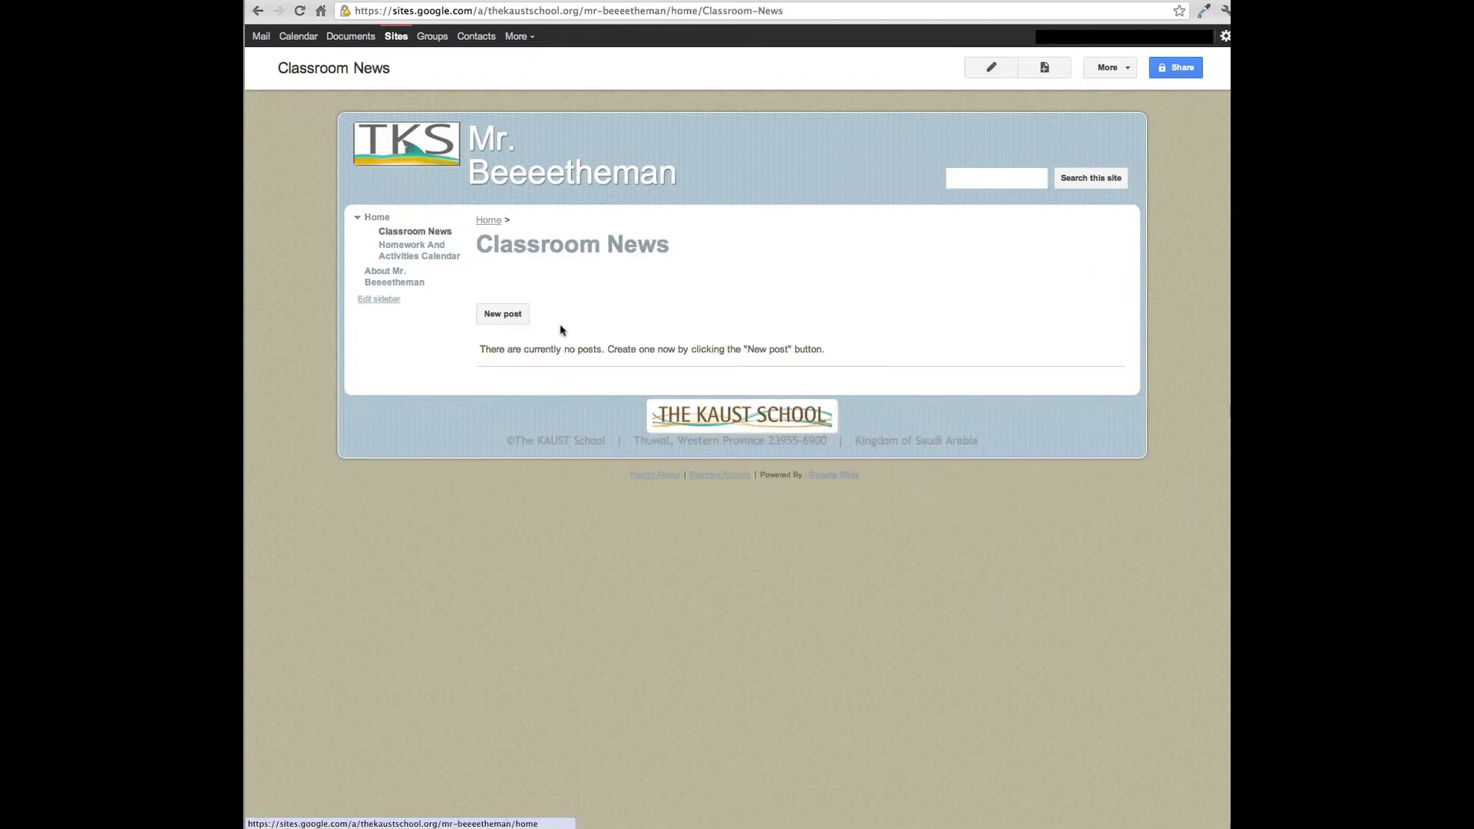
pyautogui.click(504, 316)
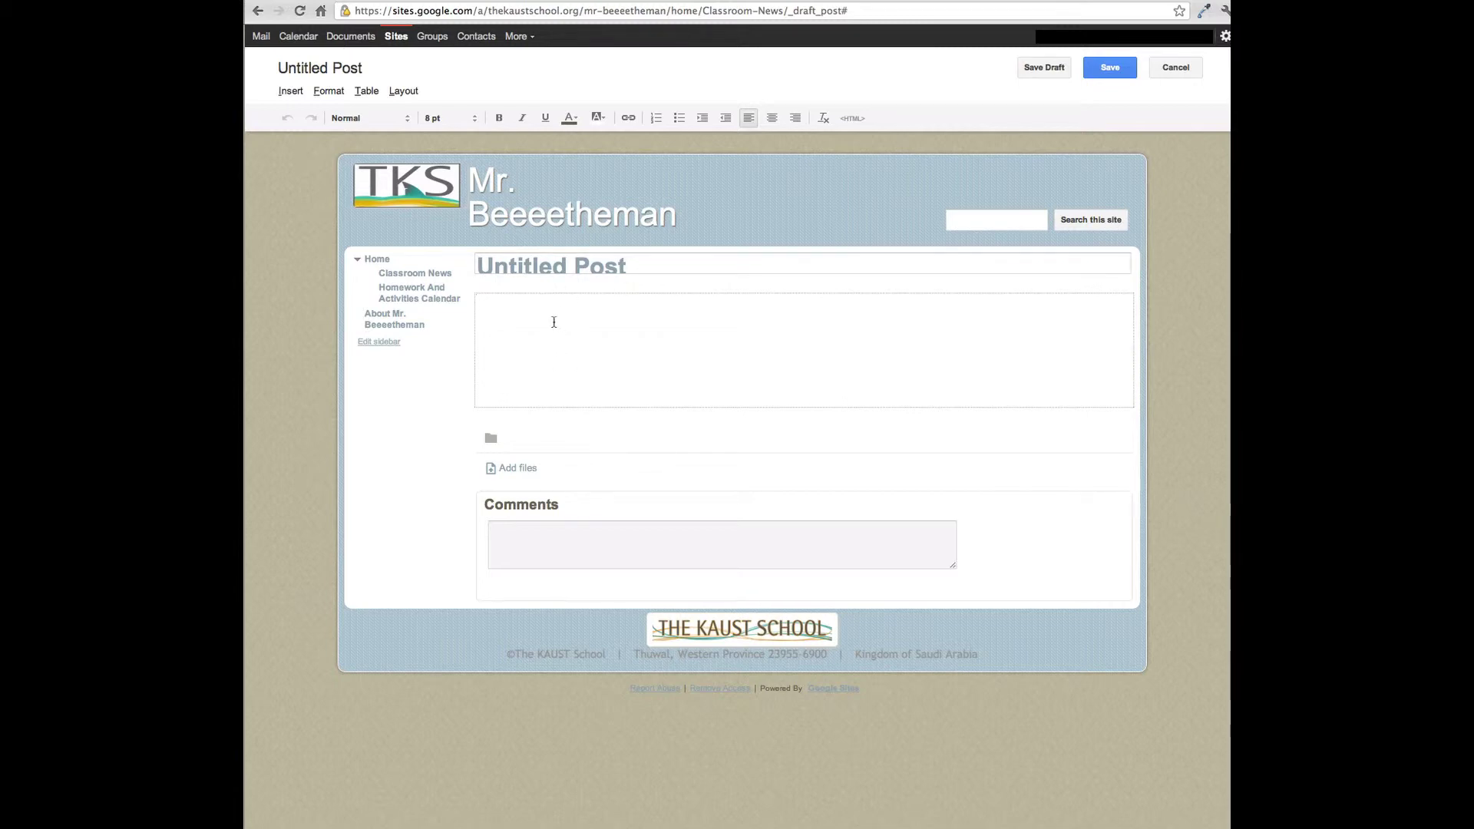
pyautogui.click(291, 91)
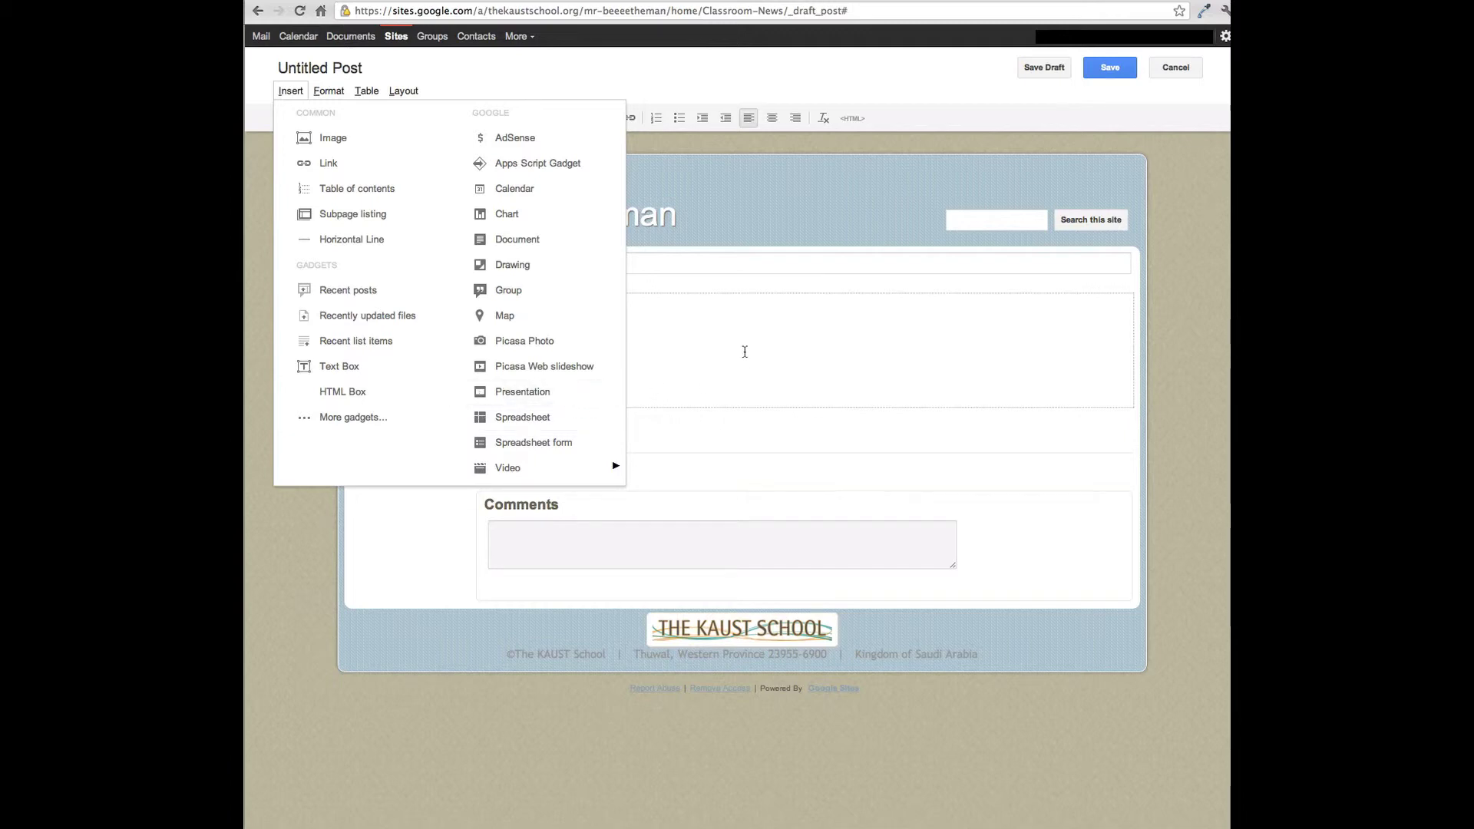
pyautogui.click(745, 375)
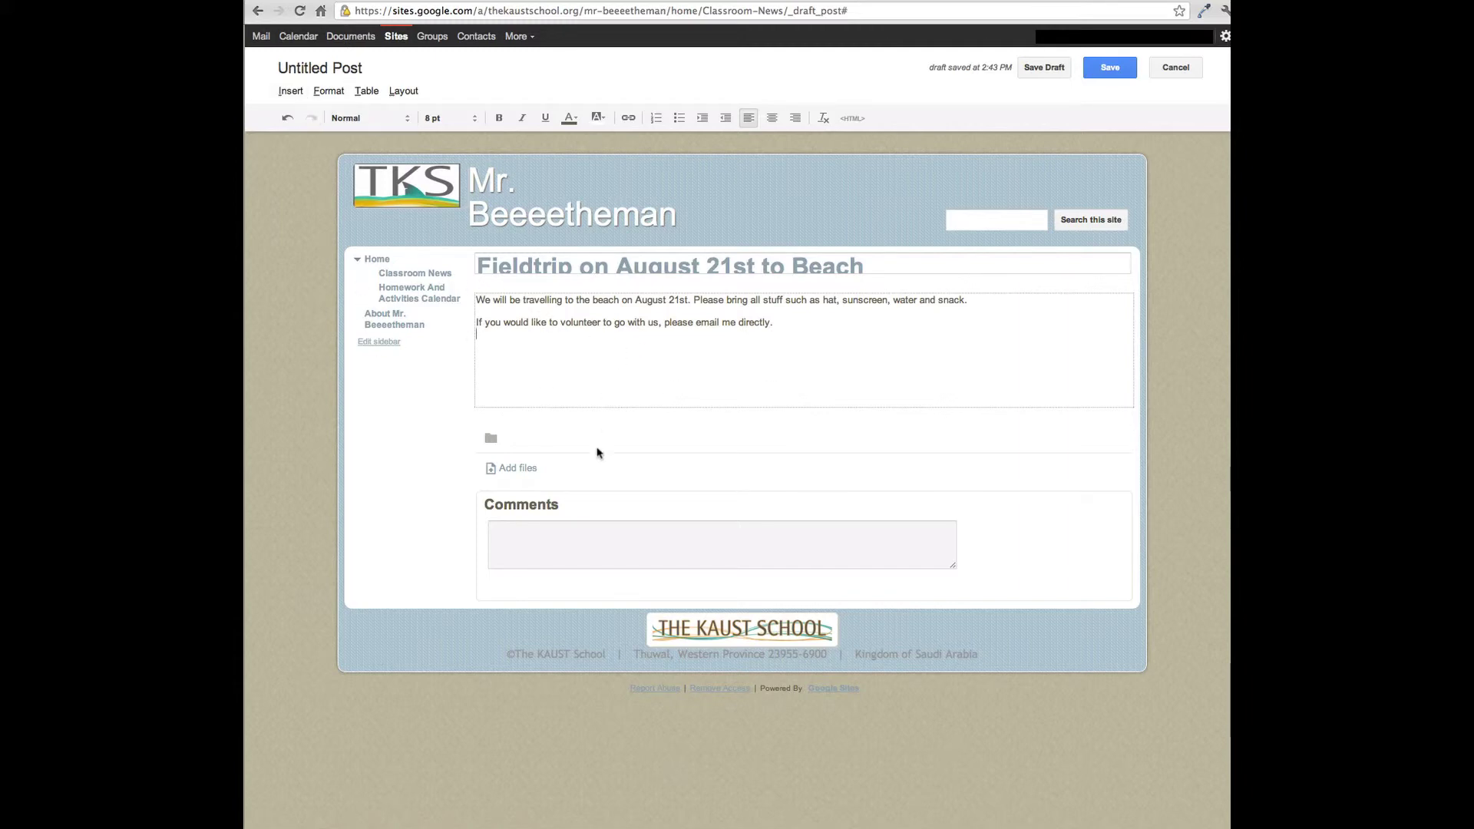
pyautogui.click(1119, 70)
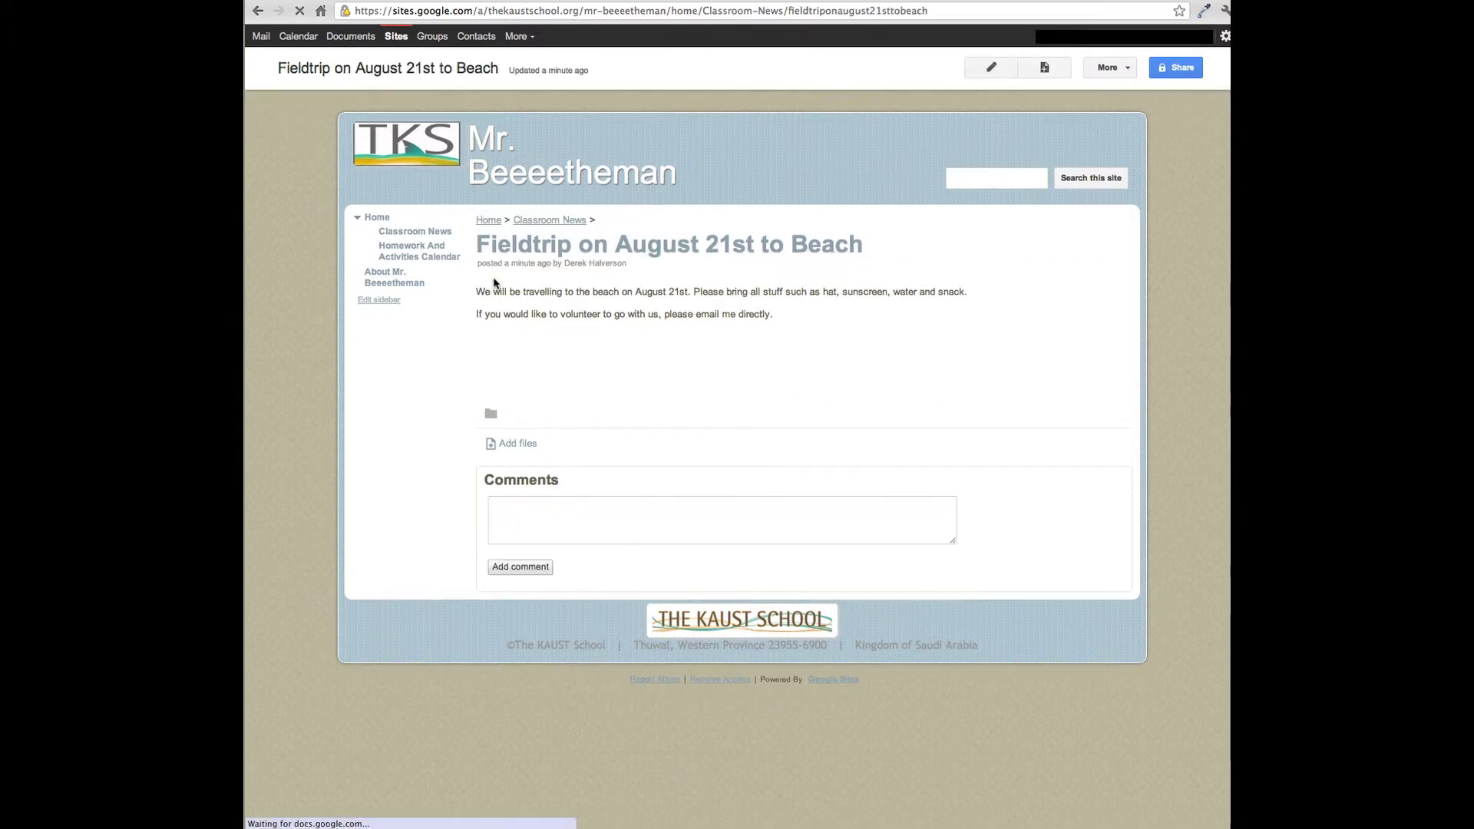
# Step: Check the field trip post's preview on the Home page, open the full post from there, and return to Home
pyautogui.click(376, 220)
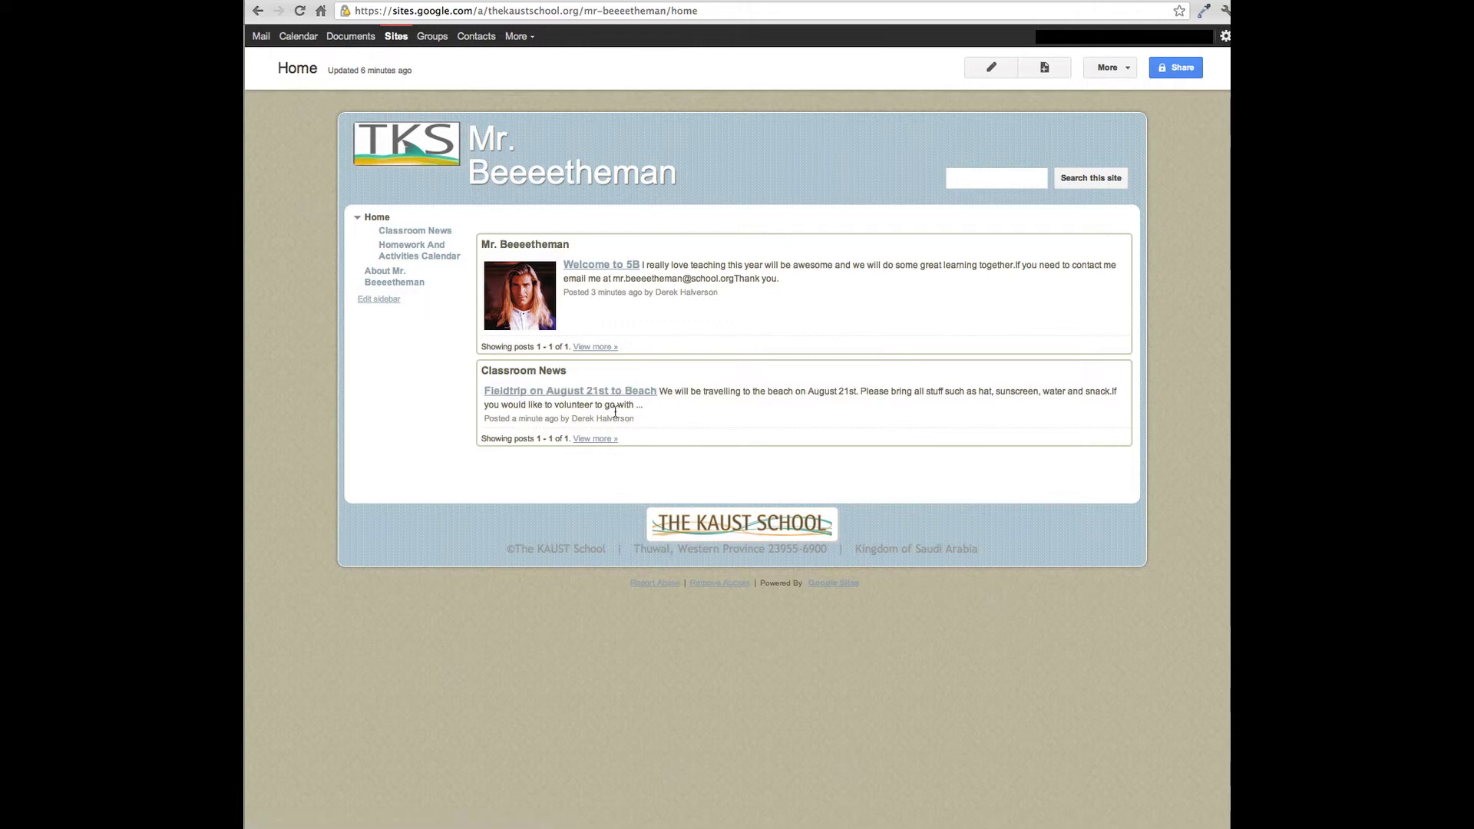
pyautogui.moveTo(661, 391); pyautogui.dragTo(674, 416)
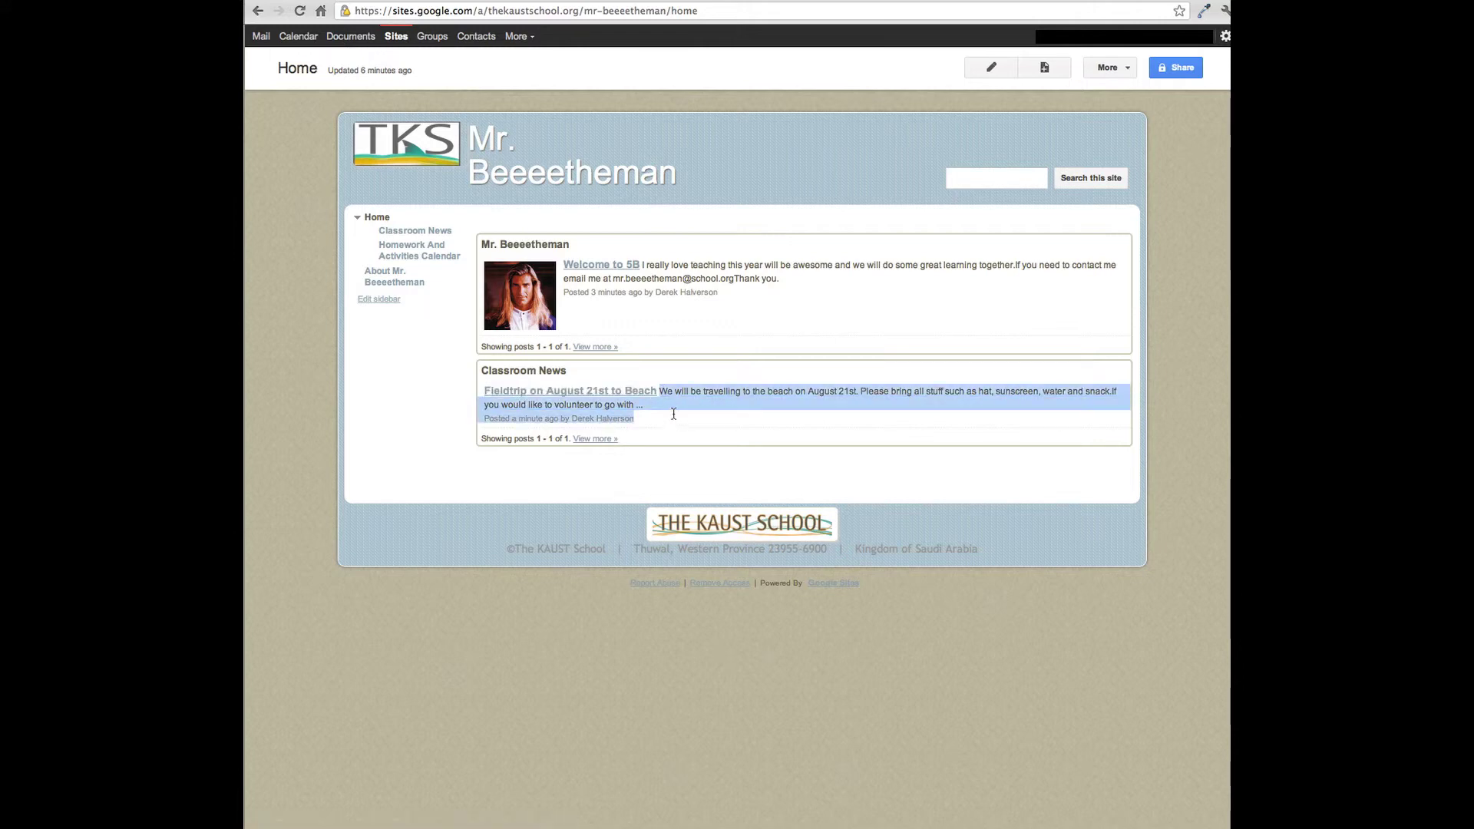
pyautogui.click(673, 415)
pyautogui.click(619, 390)
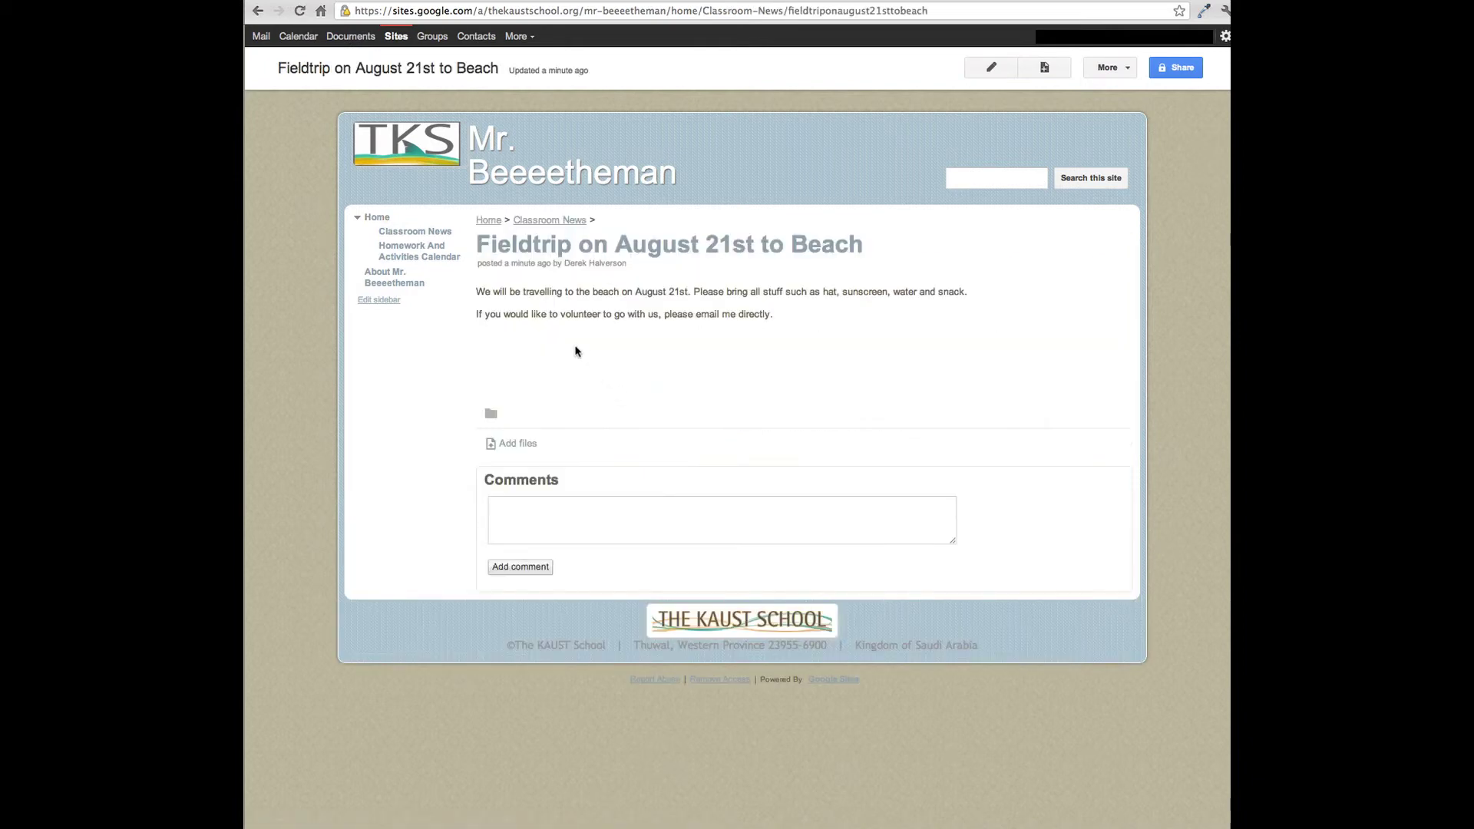
pyautogui.click(375, 218)
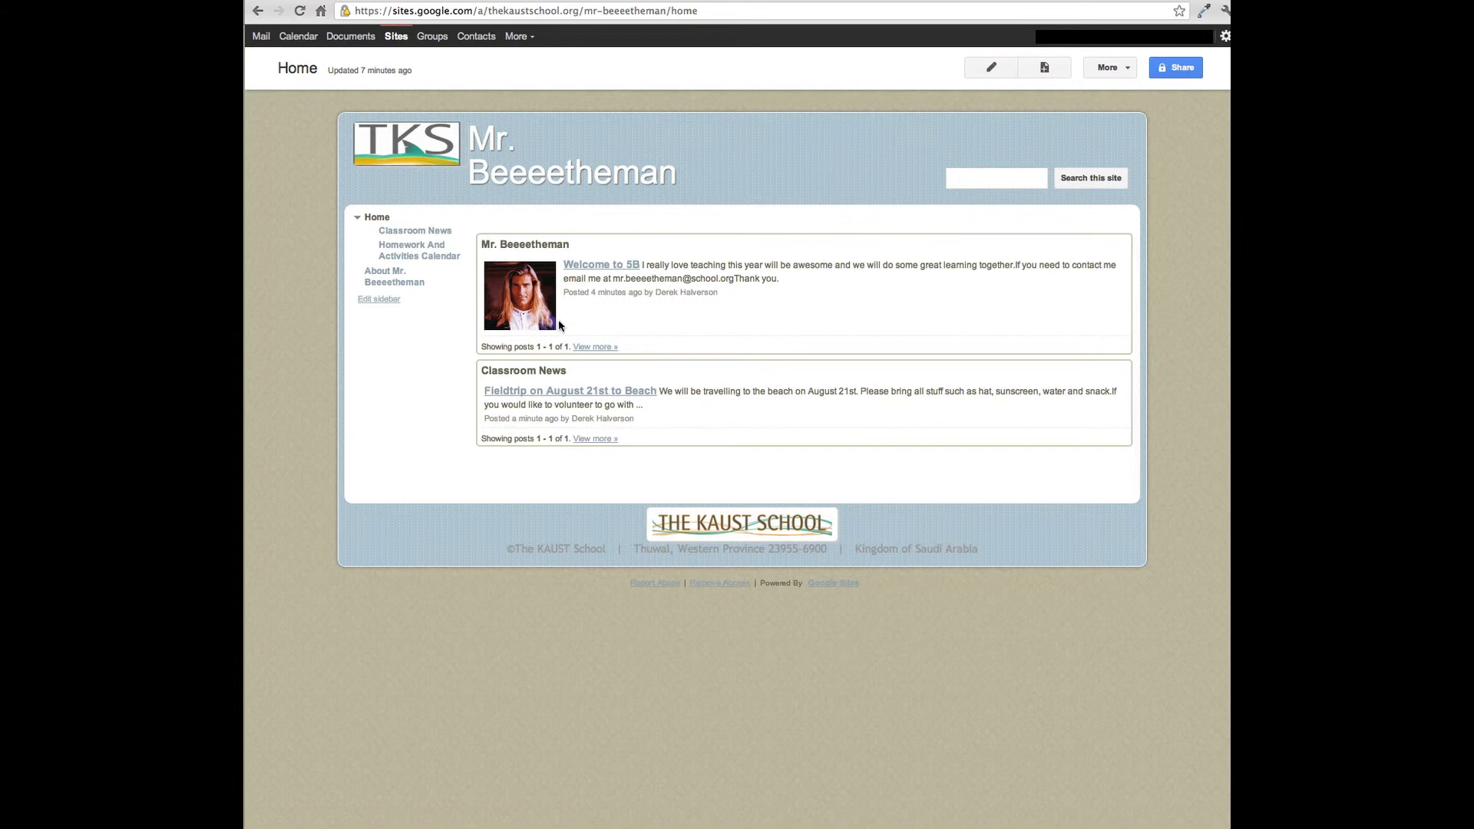
# Step: Copy the field trip post's body text from Classroom News and paste it four times into the body of a new post
pyautogui.click(432, 233)
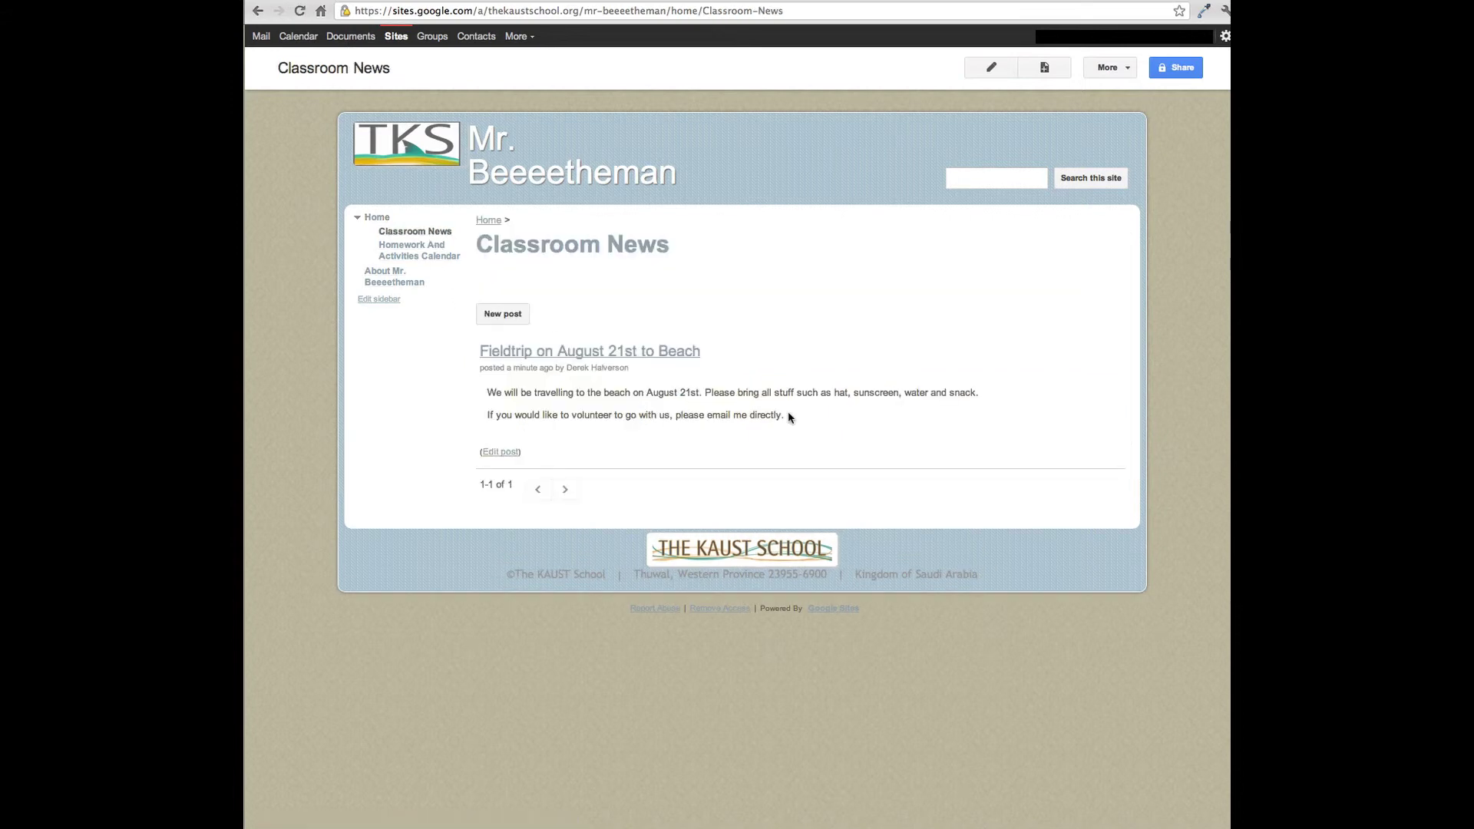
pyautogui.moveTo(788, 413); pyautogui.dragTo(488, 395)
pyautogui.press('super+c')
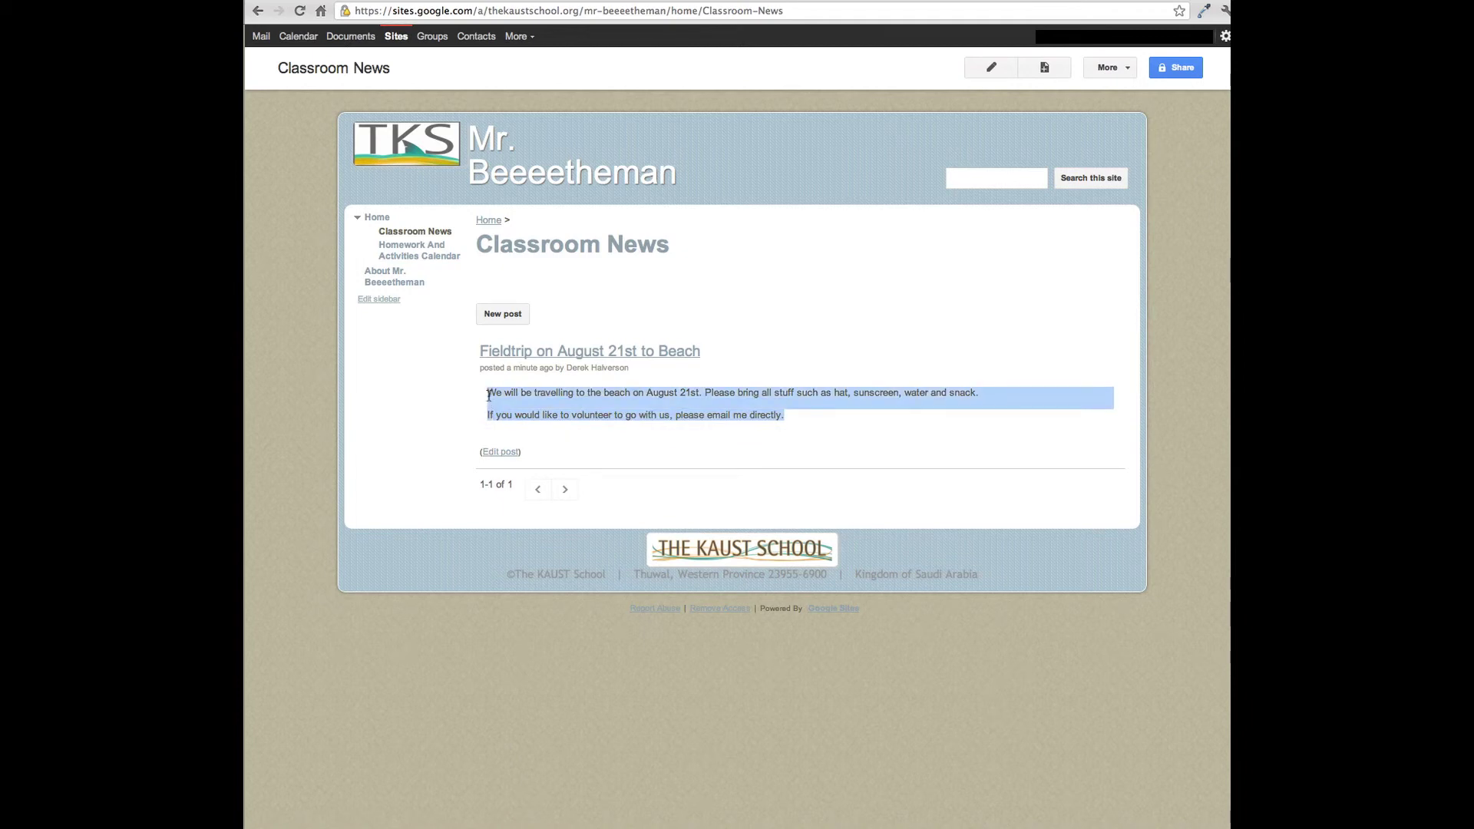
pyautogui.click(500, 316)
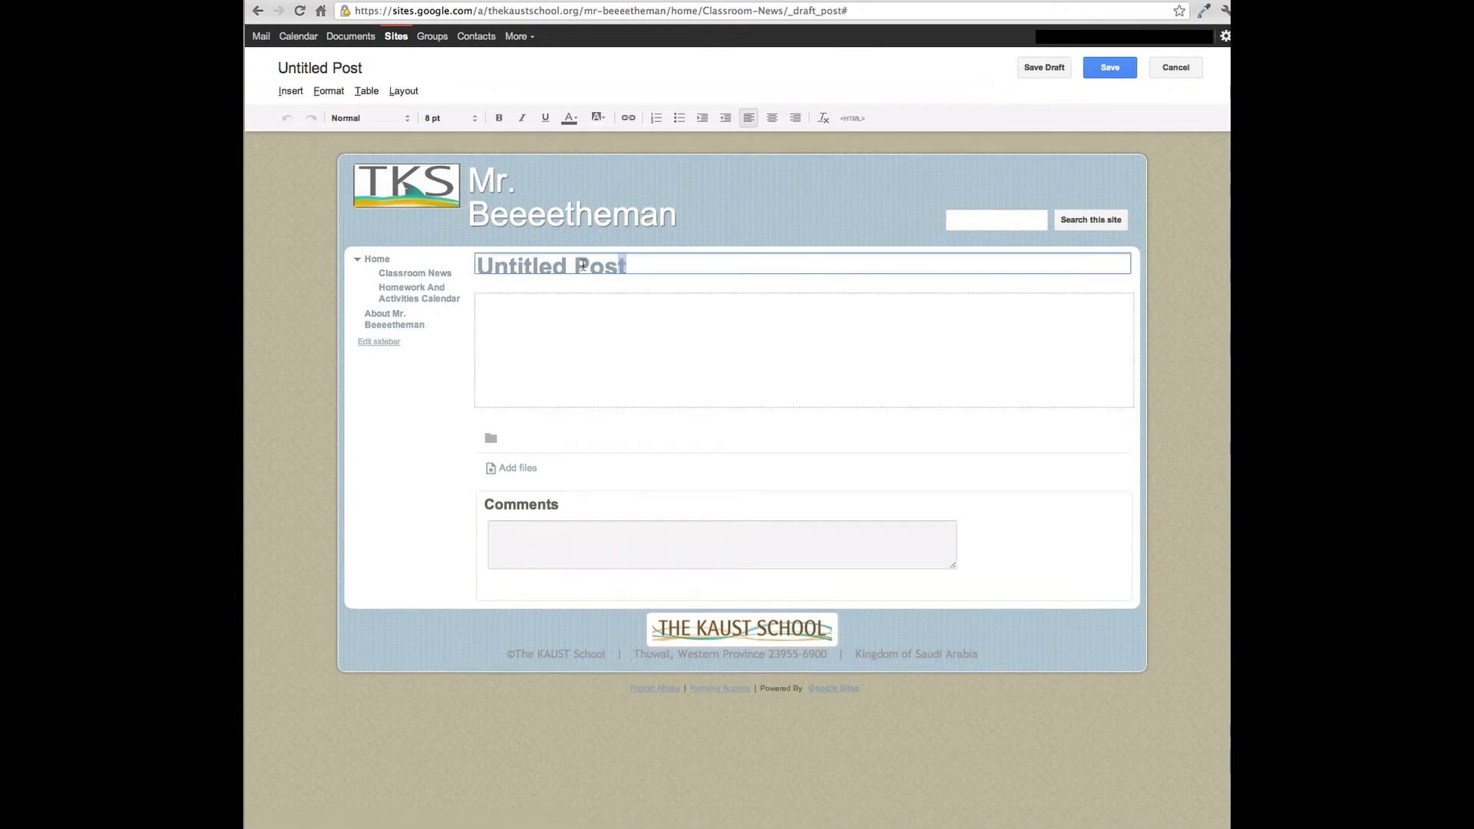
pyautogui.click(506, 313)
pyautogui.press('super+v')
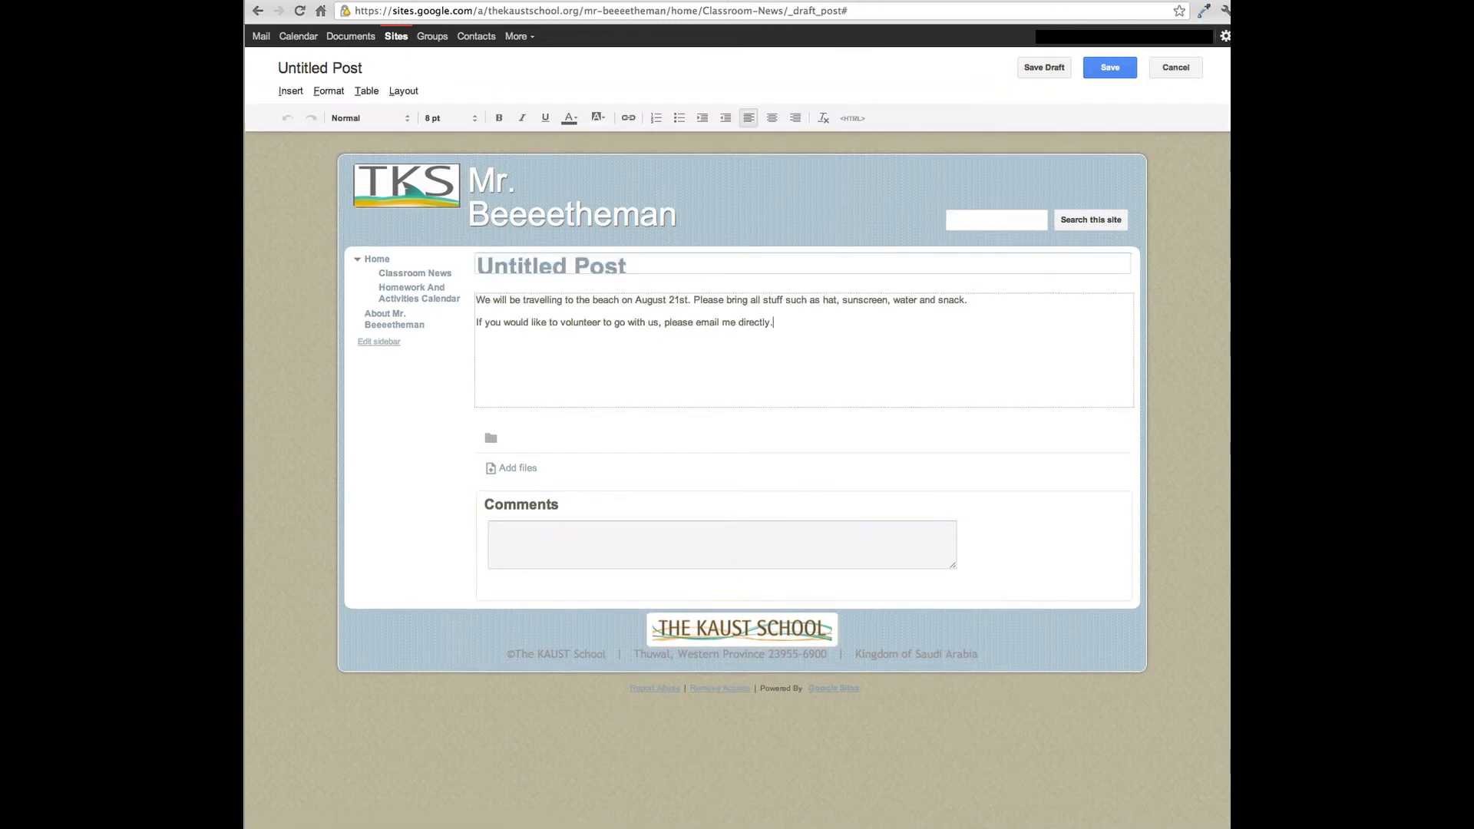
pyautogui.press('super+v')
pyautogui.press('super+v')
pyautogui.press('super+v')
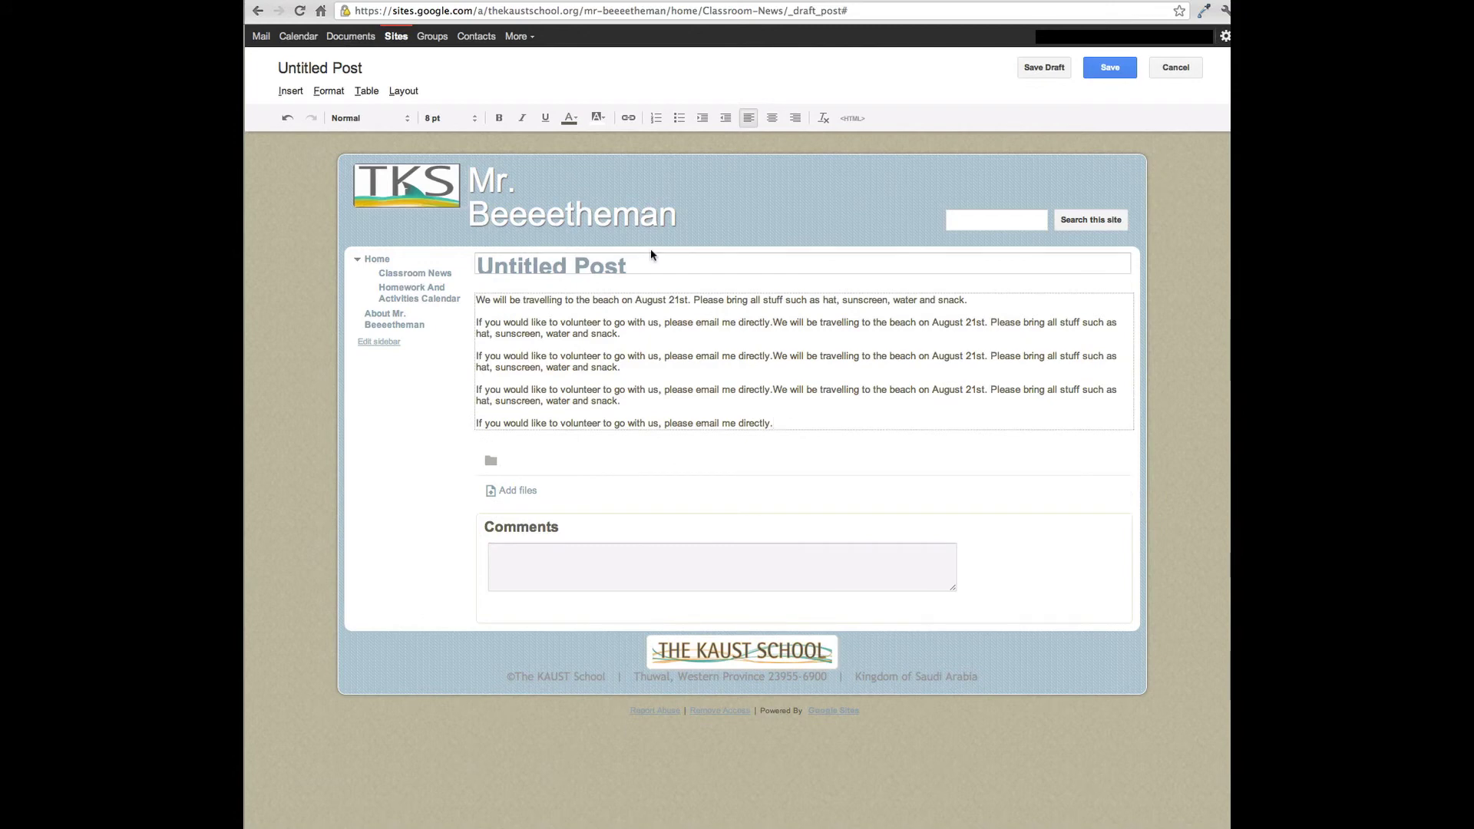
# Step: Title the new post "Week long homework" and save it
pyautogui.moveTo(635, 266); pyautogui.dragTo(473, 267)
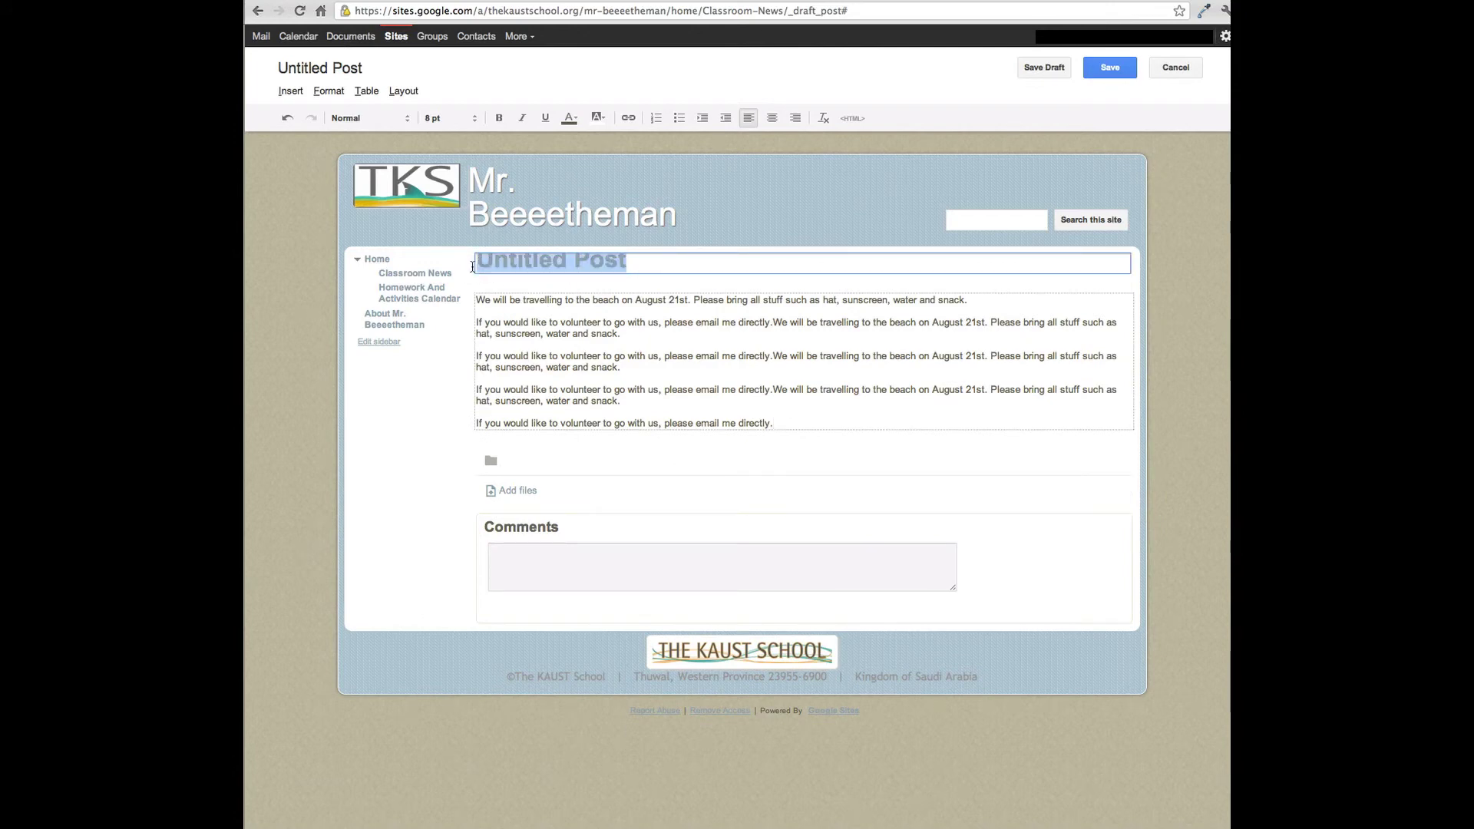
pyautogui.write('Week long ')
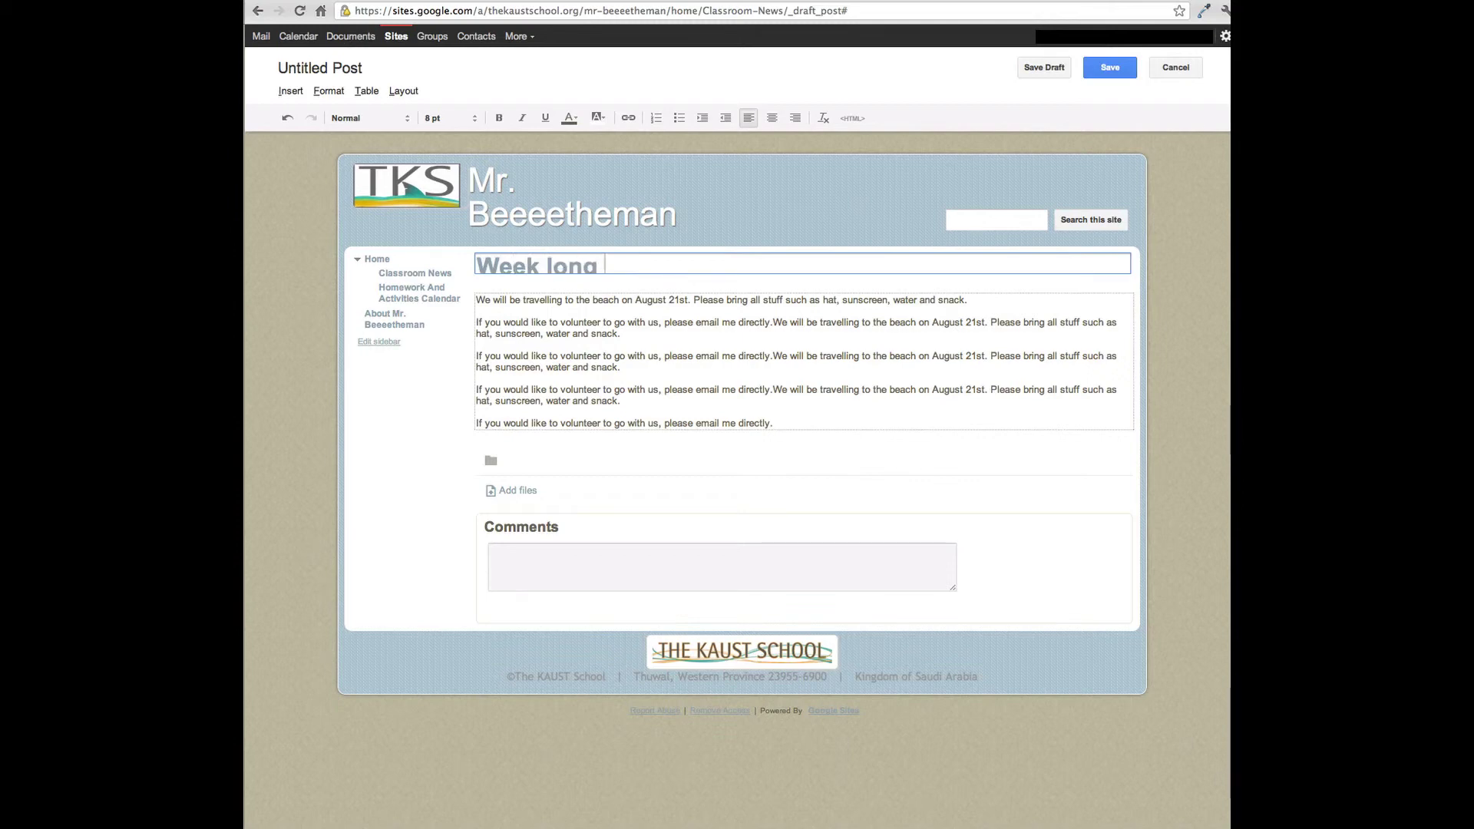
pyautogui.write('homework')
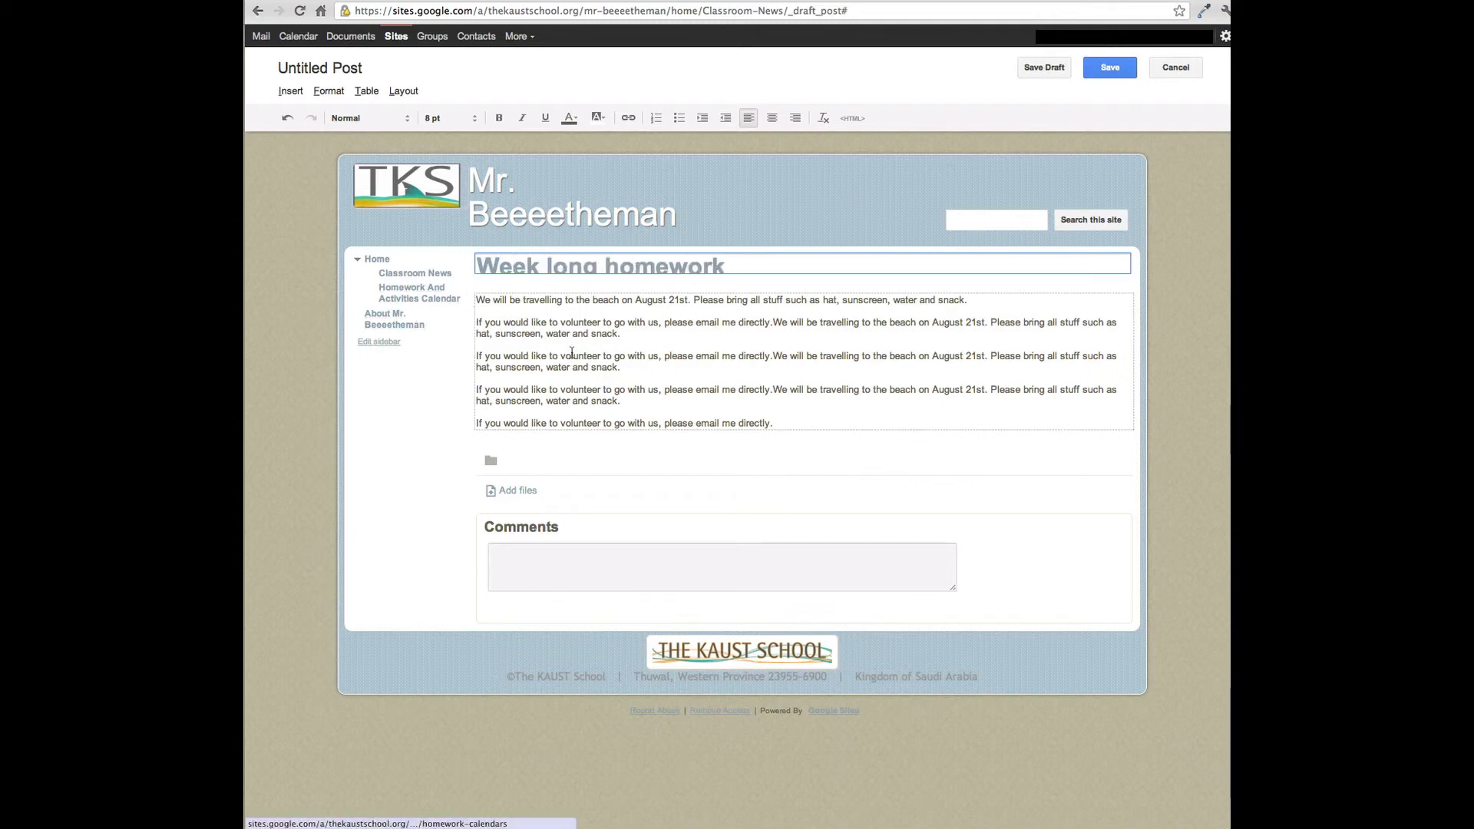
pyautogui.click(1104, 68)
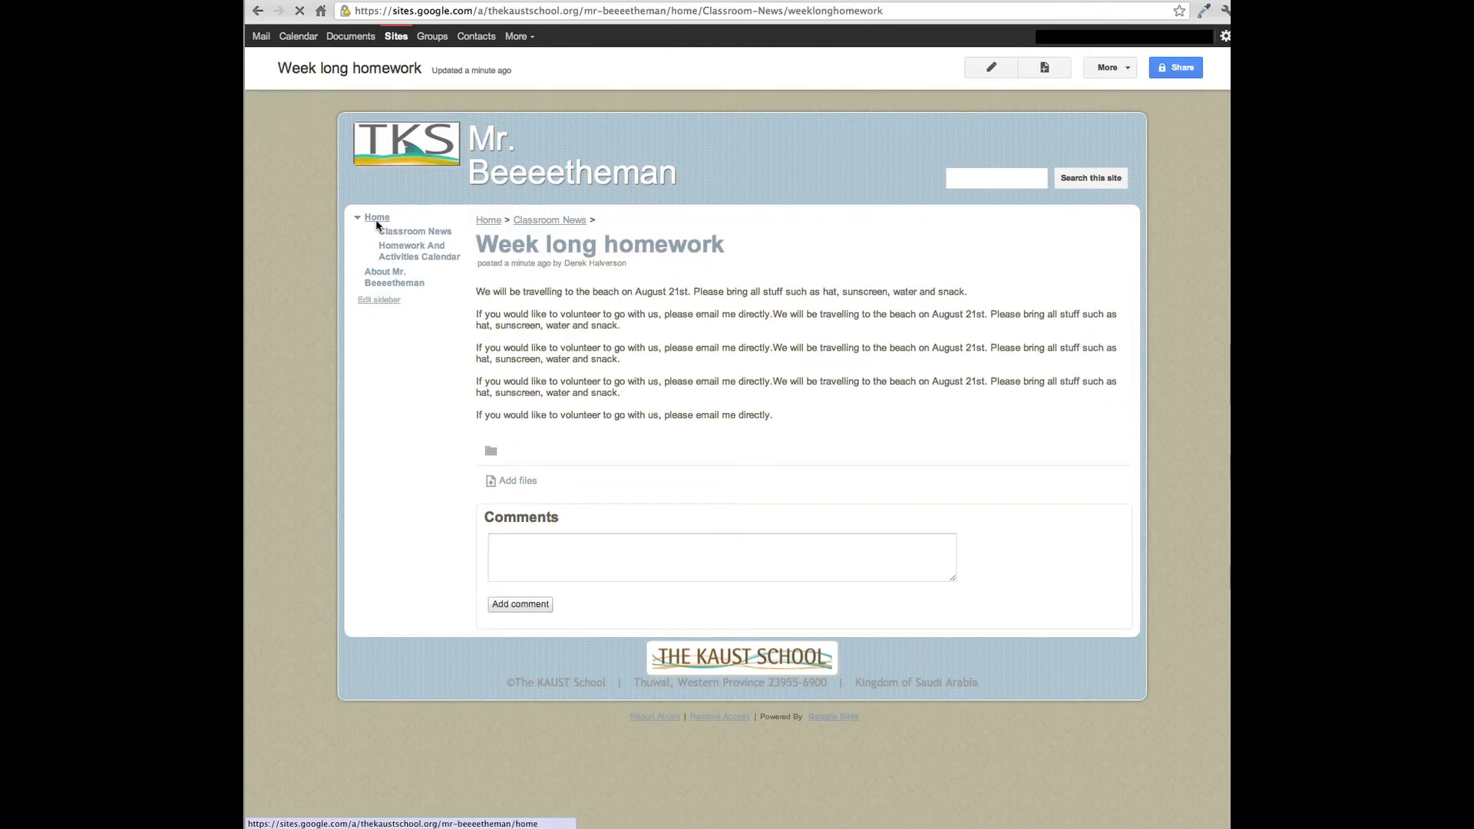
# Step: Compare how the two news posts appear on the Home page and on the Classroom News page, and return to Home
pyautogui.click(376, 219)
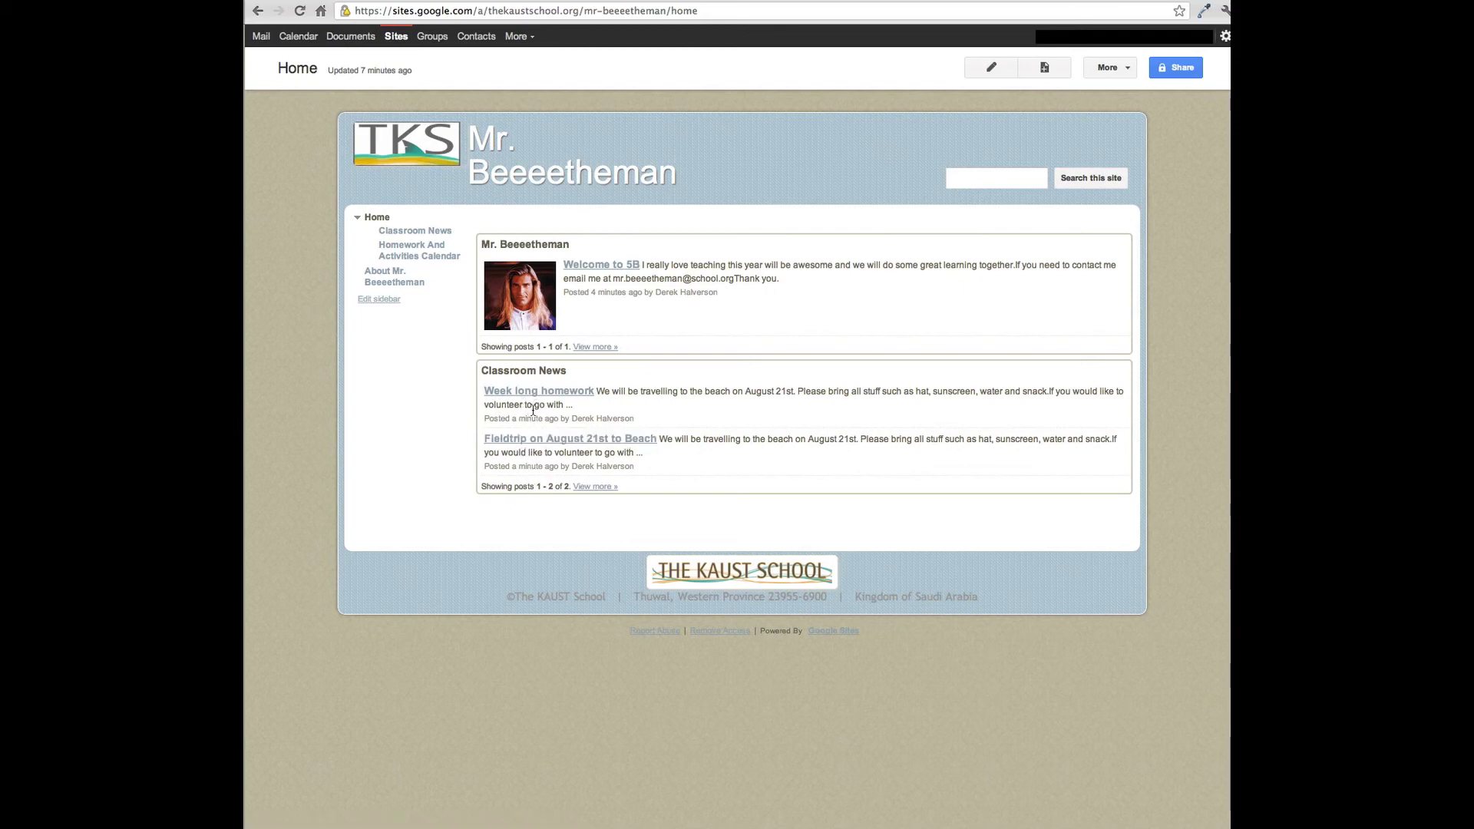
pyautogui.click(431, 237)
pyautogui.scroll(-1, 606, 472)
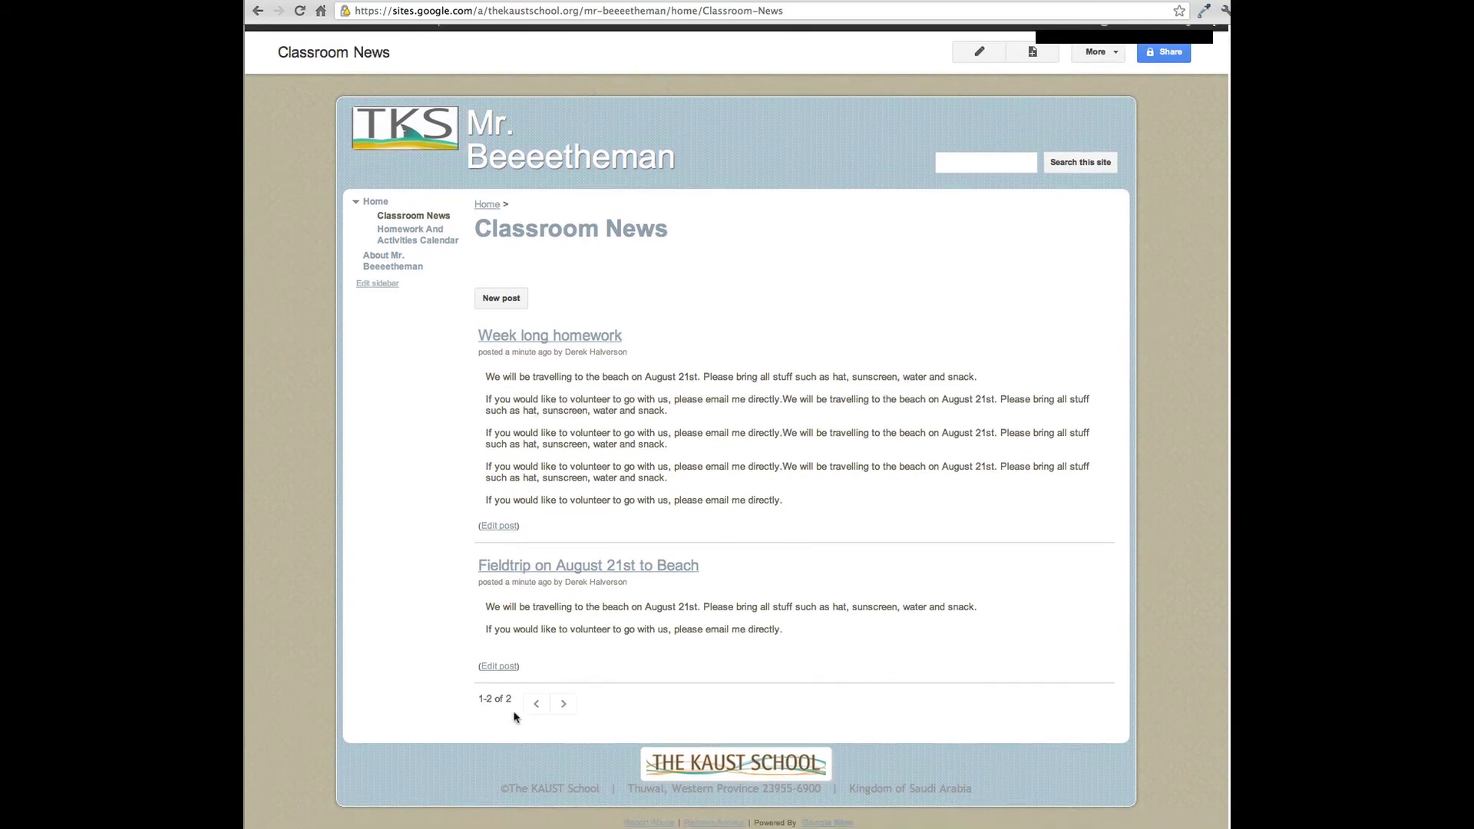
pyautogui.scroll(1, 1103, 289)
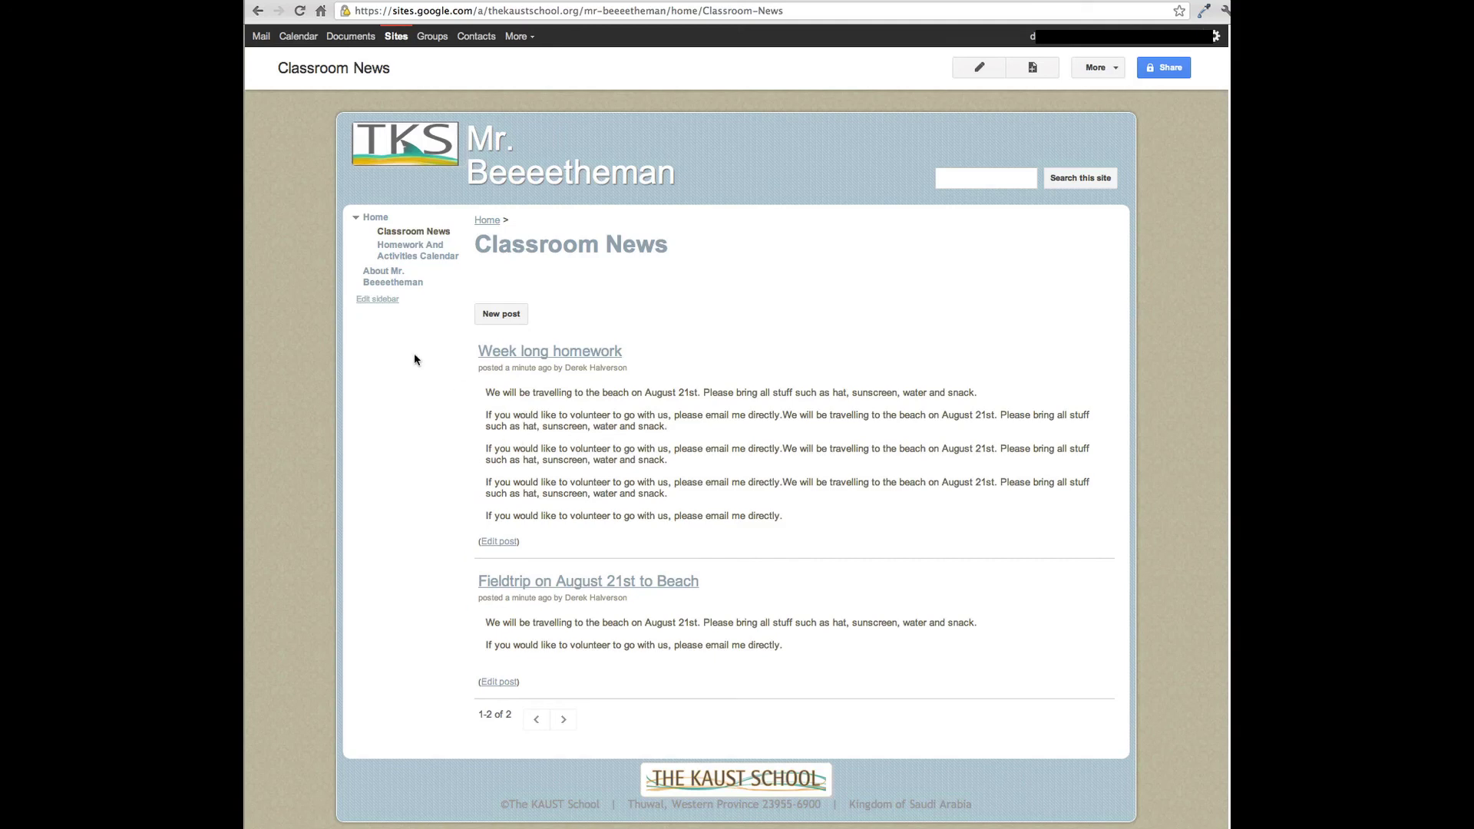
pyautogui.click(369, 222)
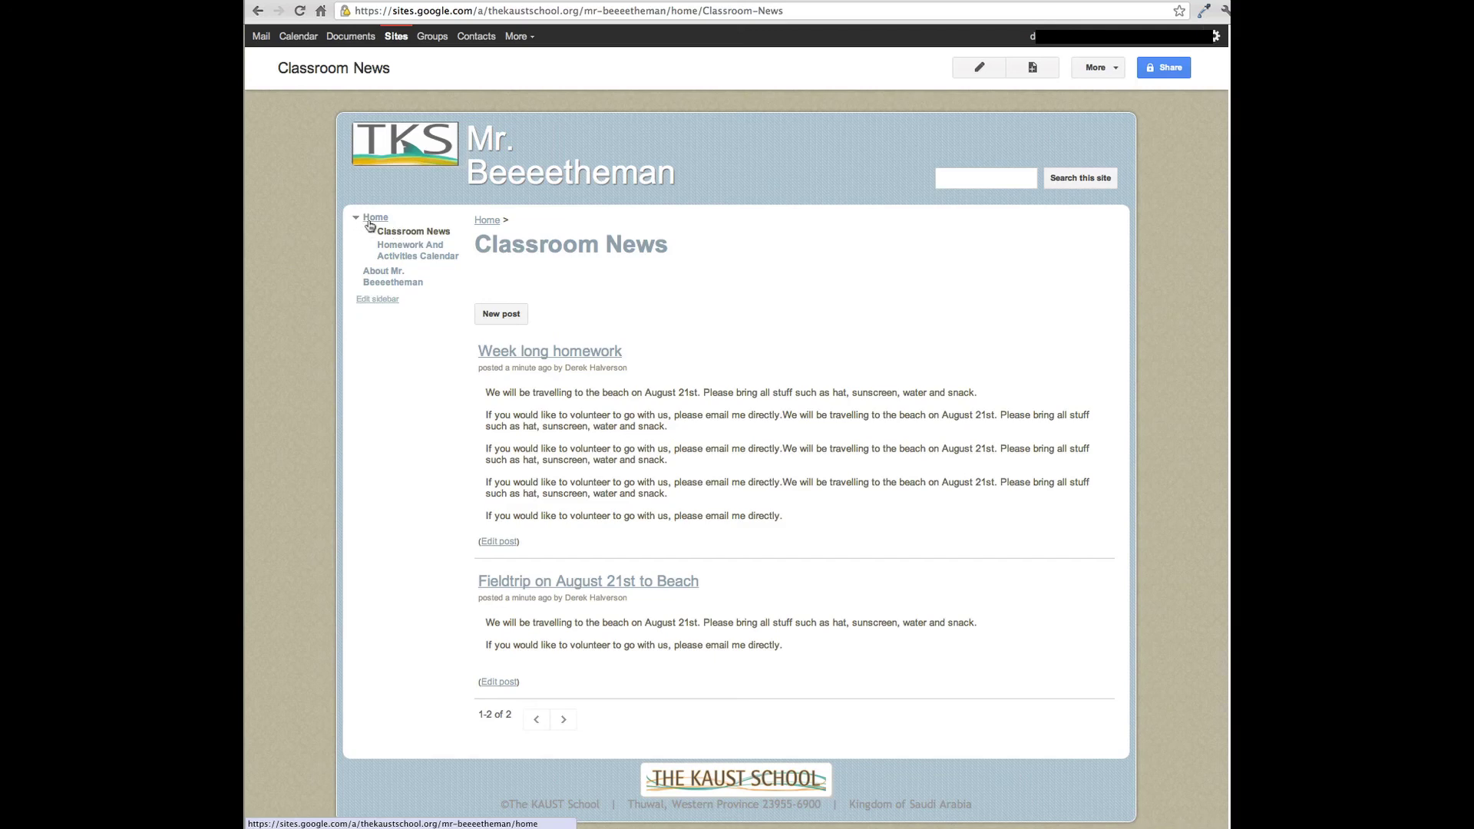